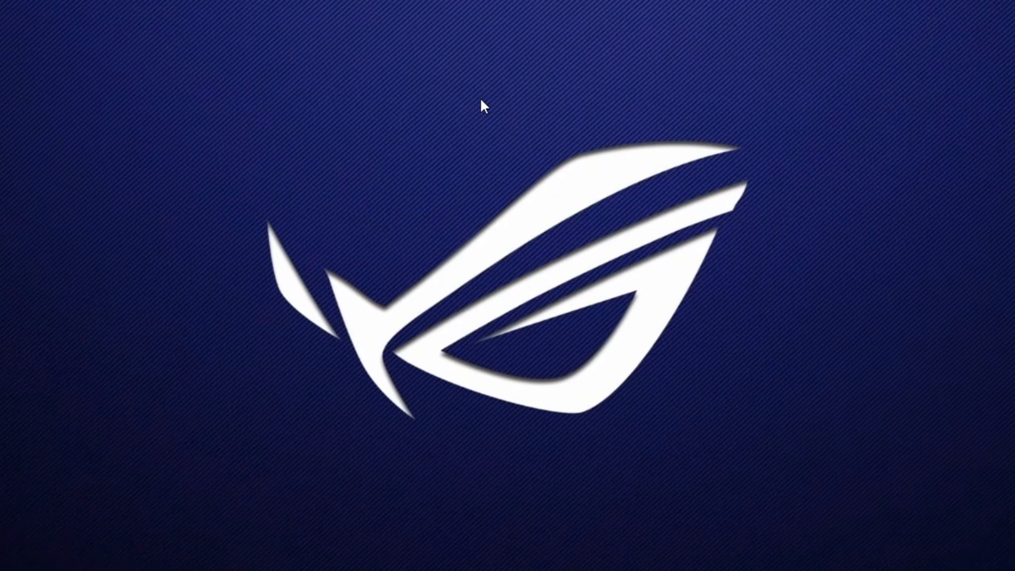
# Step: Show the extended set of desktop options to locate the NVIDIA Control Panel entry
pyautogui.rightClick(480, 97)
pyautogui.moveTo(571, 144)
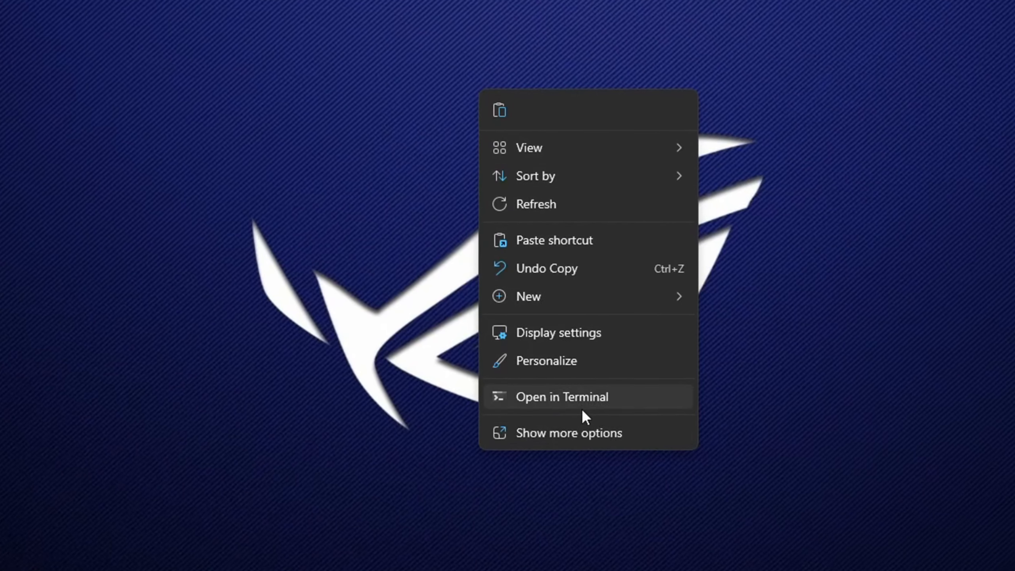
pyautogui.click(579, 428)
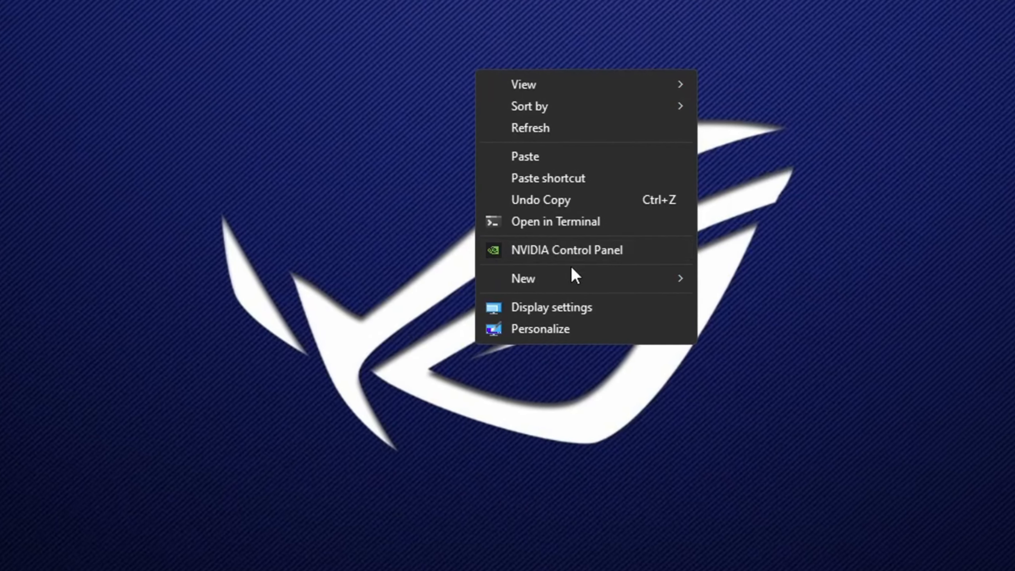
pyautogui.click(570, 250)
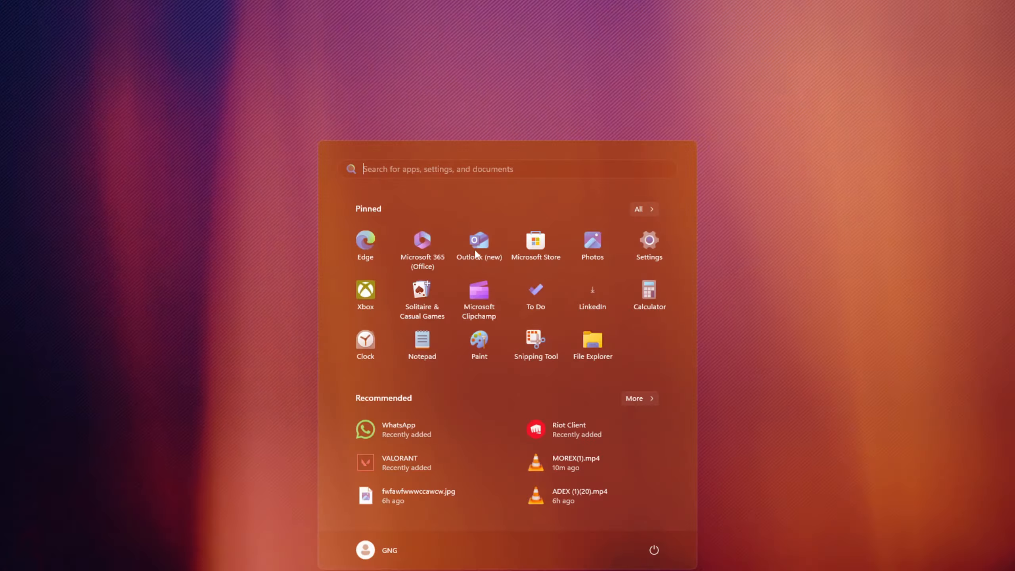
# Step: Search the system for NVIDIA Control Panel, and replace the search text with "mic"
pyautogui.write('nviDIA Control Panel')
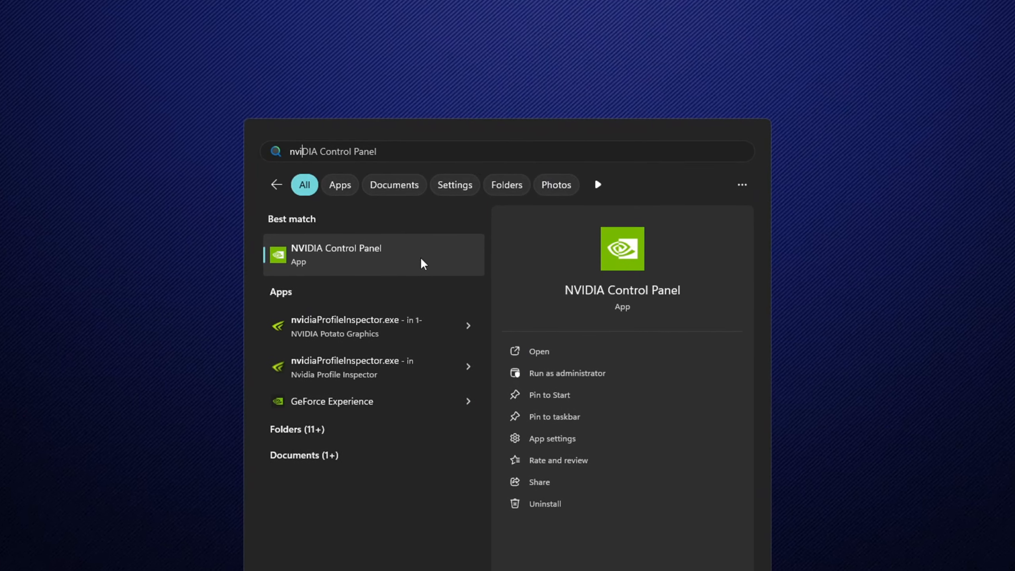
pyautogui.hotkey('ctrl', 'a')
pyautogui.write('mic')
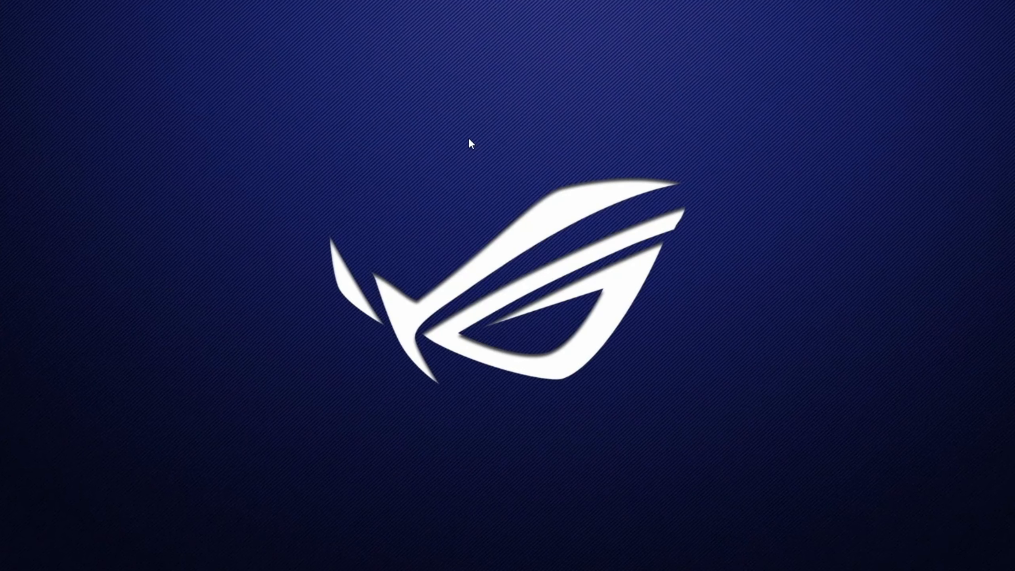
# Step: Open NVIDIA Control Panel from the desktop and go to the Adjust image settings with preview page
pyautogui.rightClick(485, 128)
pyautogui.click(531, 376)
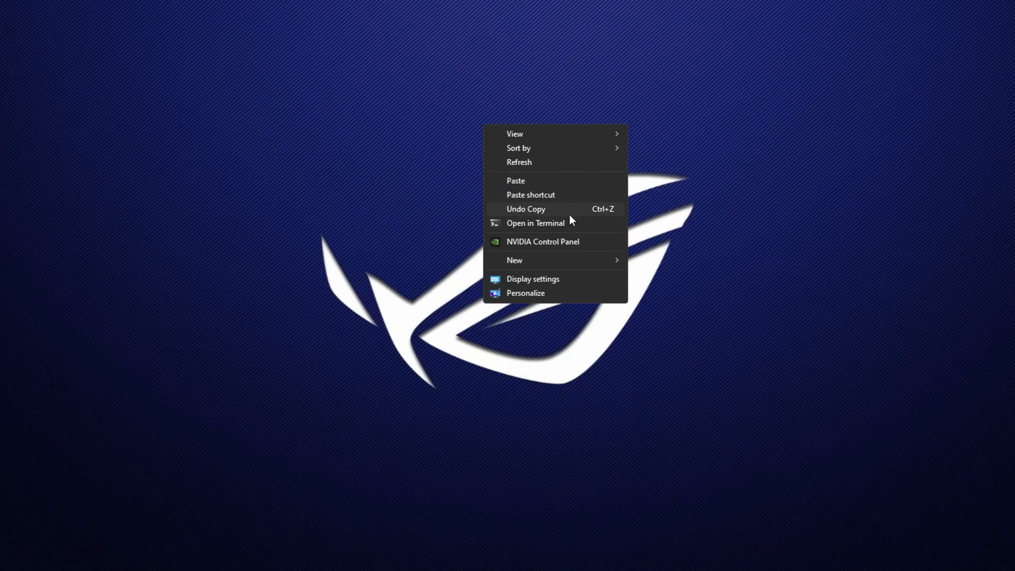
pyautogui.click(559, 241)
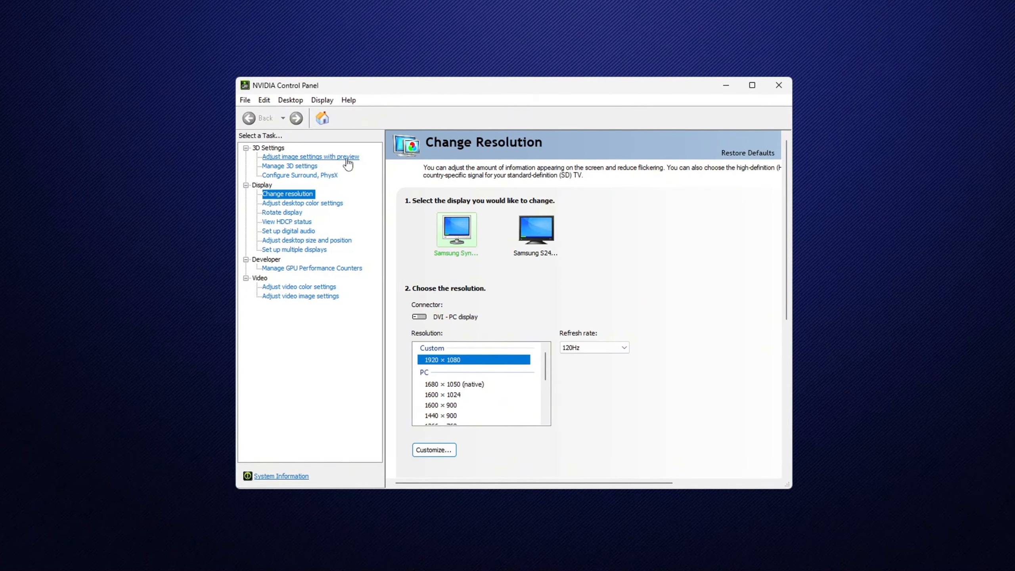
pyautogui.click(346, 158)
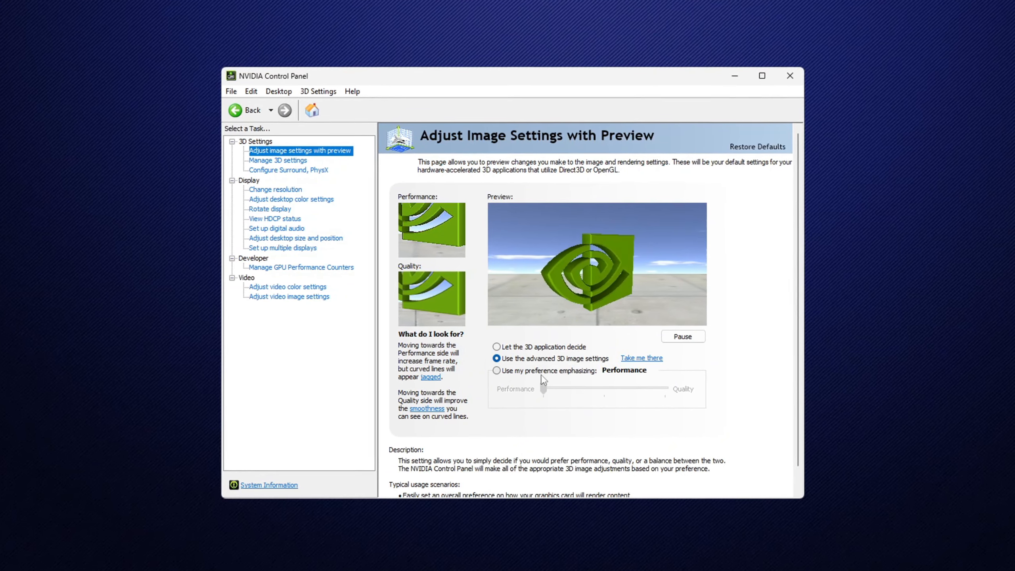
# Step: Set the image settings to use my preference emphasizing Performance
pyautogui.click(515, 371)
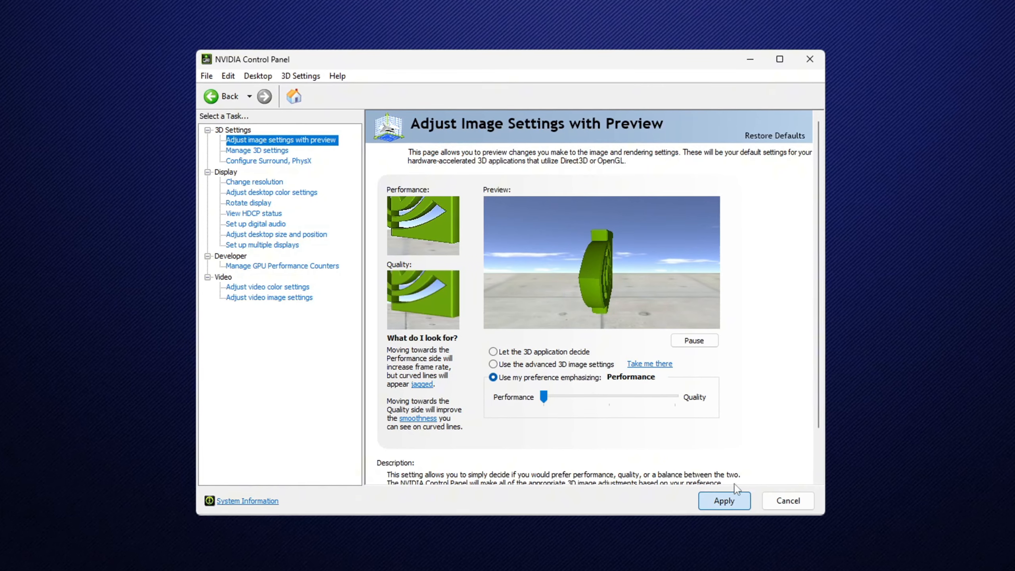
pyautogui.click(737, 488)
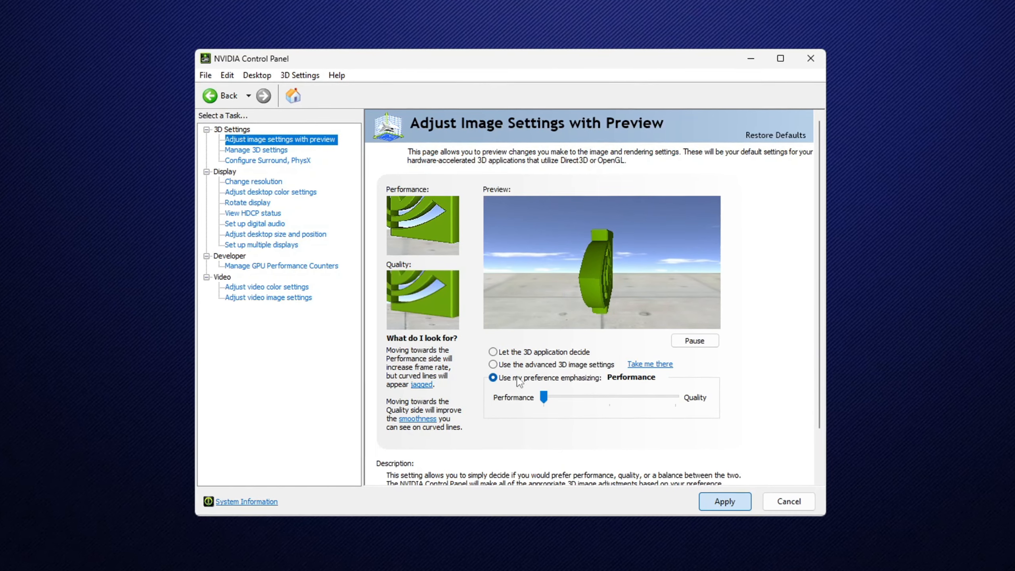
# Step: Set the image settings to Use the advanced 3D image settings and go to the linked Manage 3D Settings page
pyautogui.click(552, 365)
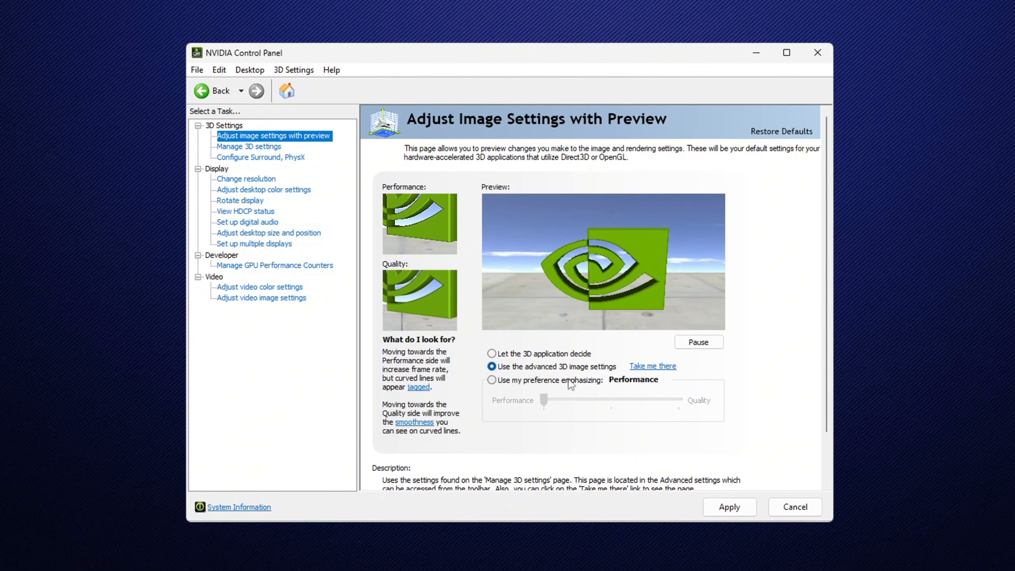
pyautogui.click(652, 366)
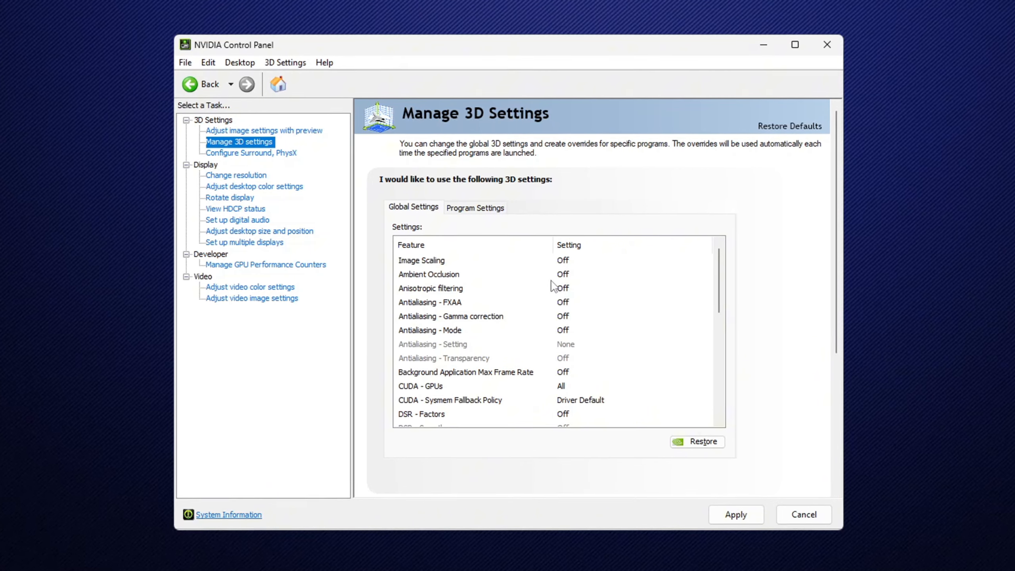
# Step: Review the global 3D settings, checking Ambient Occlusion, Anisotropic filtering and Background Application Max Frame Rate
pyautogui.scroll(-10, 552, 285)
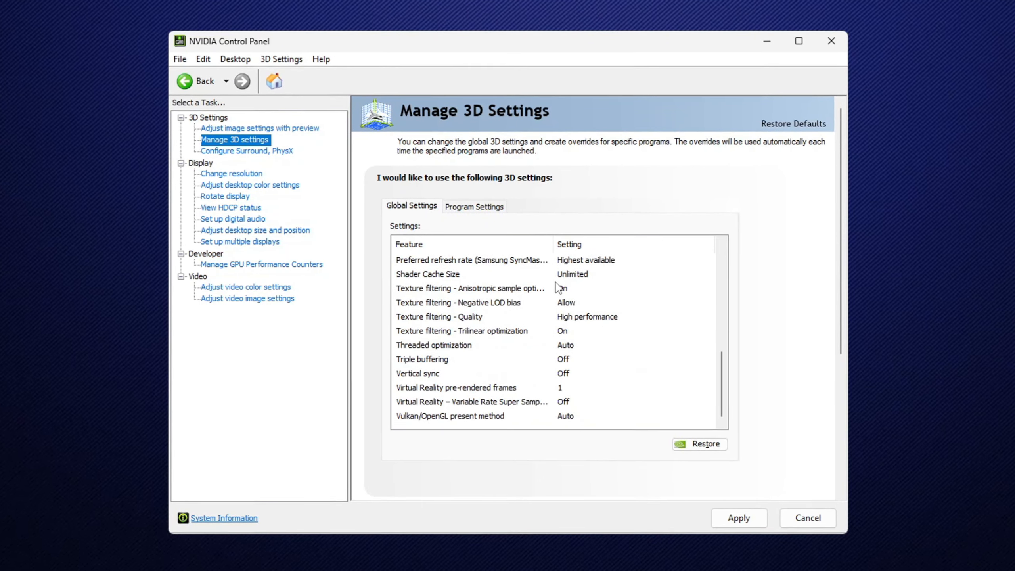
pyautogui.scroll(10, 550, 312)
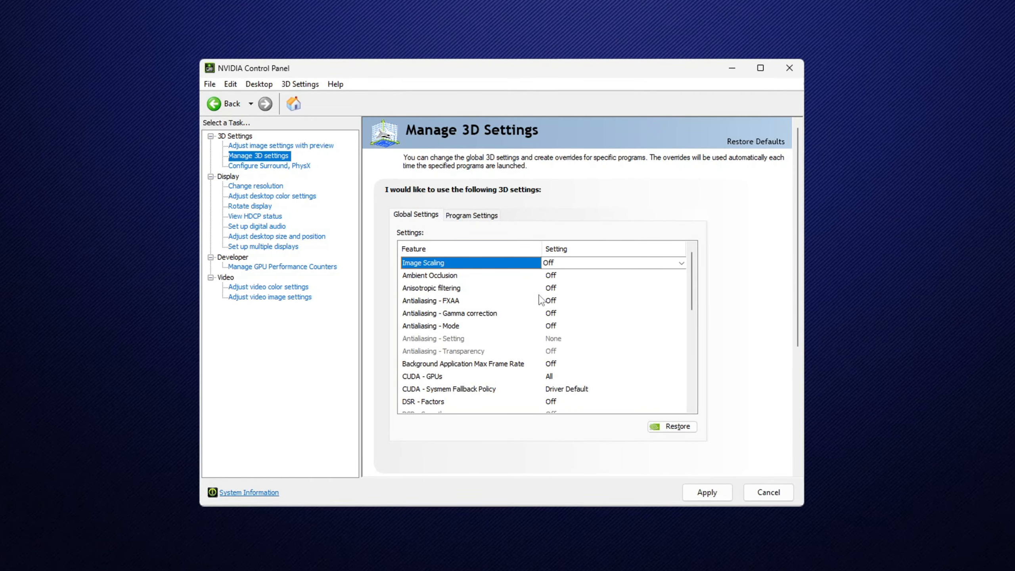
pyautogui.click(439, 278)
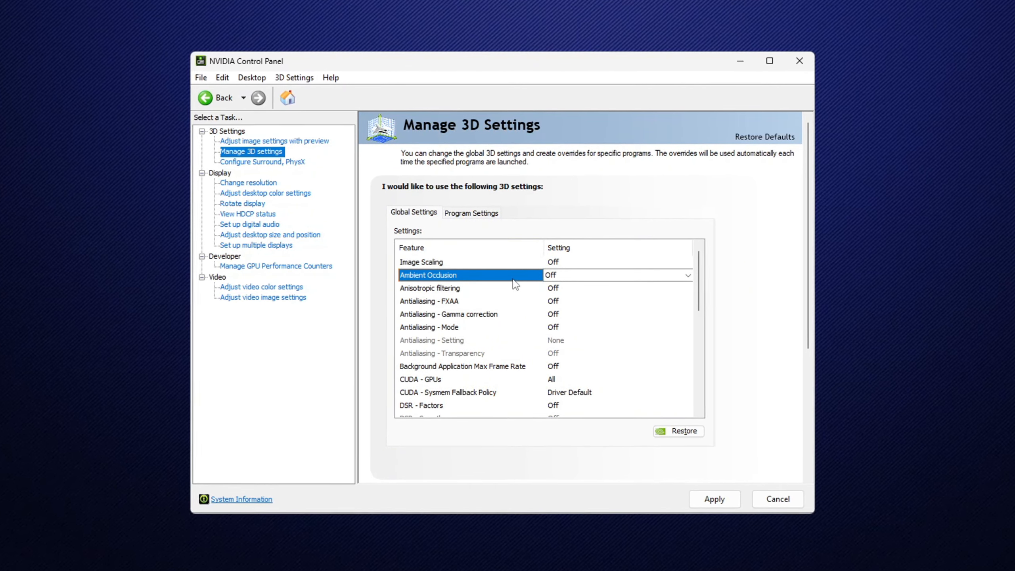
pyautogui.click(479, 291)
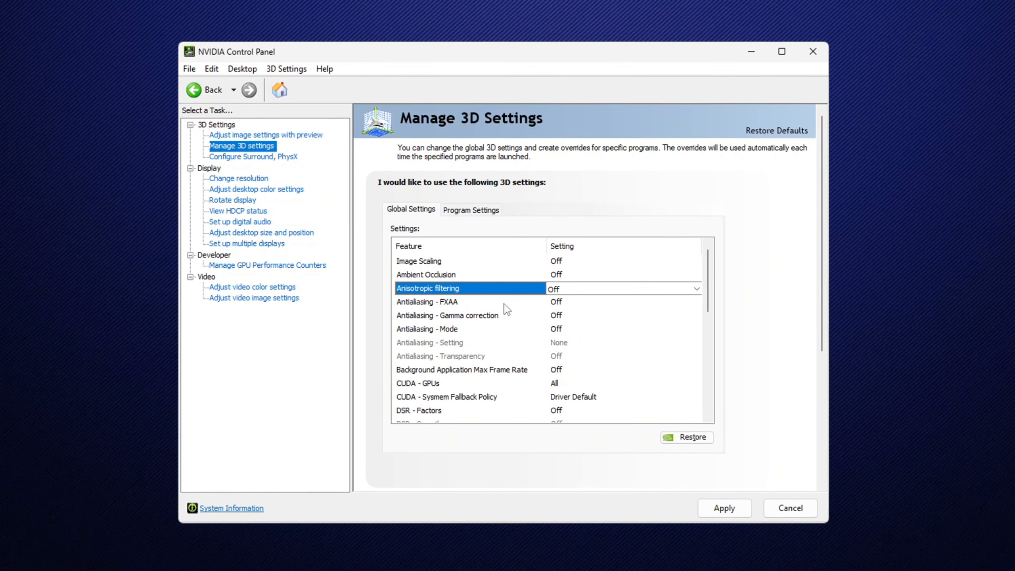
pyautogui.scroll(-1, 548, 320)
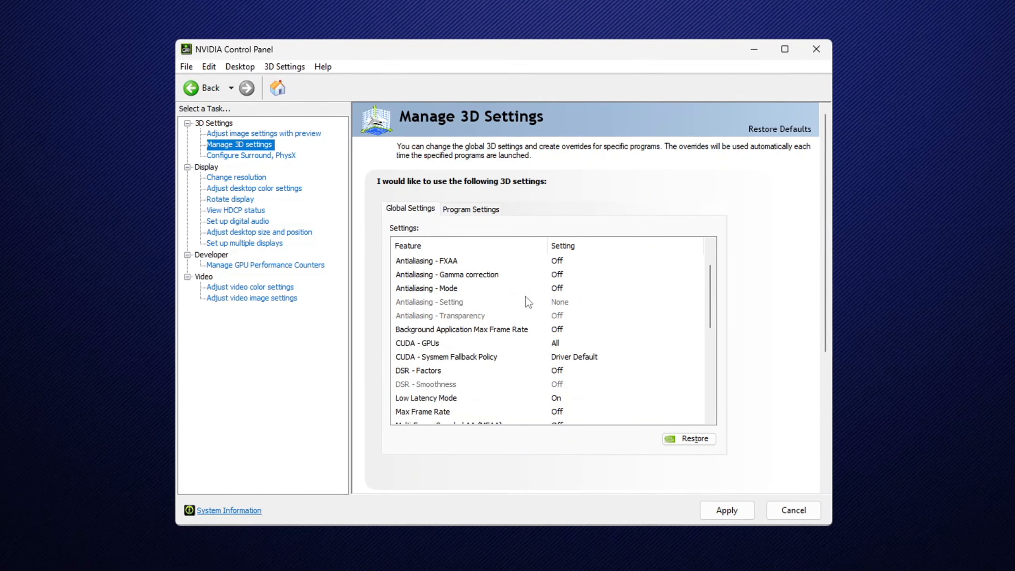
pyautogui.scroll(1, 591, 295)
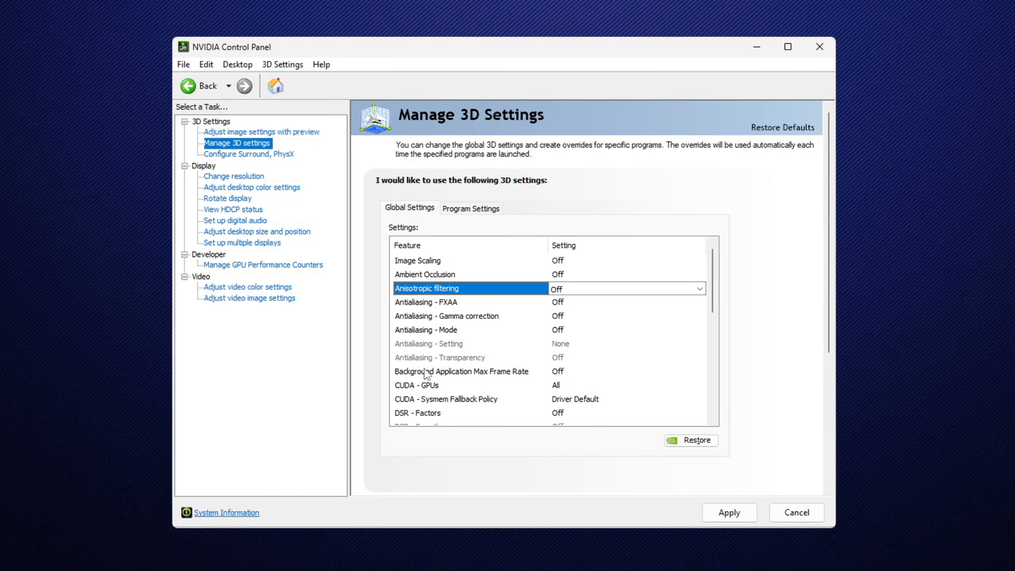
pyautogui.click(558, 376)
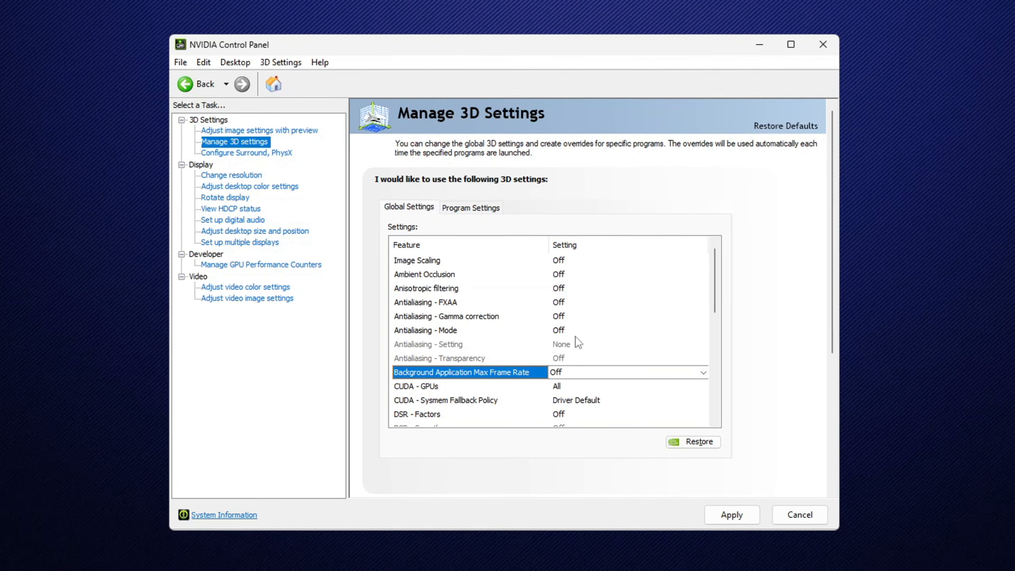
# Step: Set Low Latency Mode to On in the global 3D settings
pyautogui.scroll(-1, 416, 362)
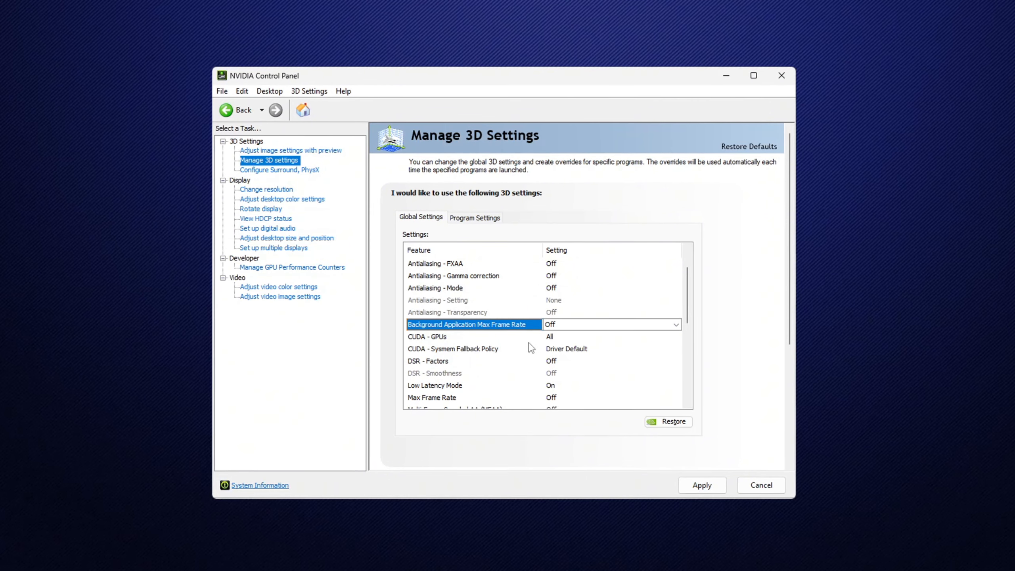
pyautogui.scroll(-1, 531, 348)
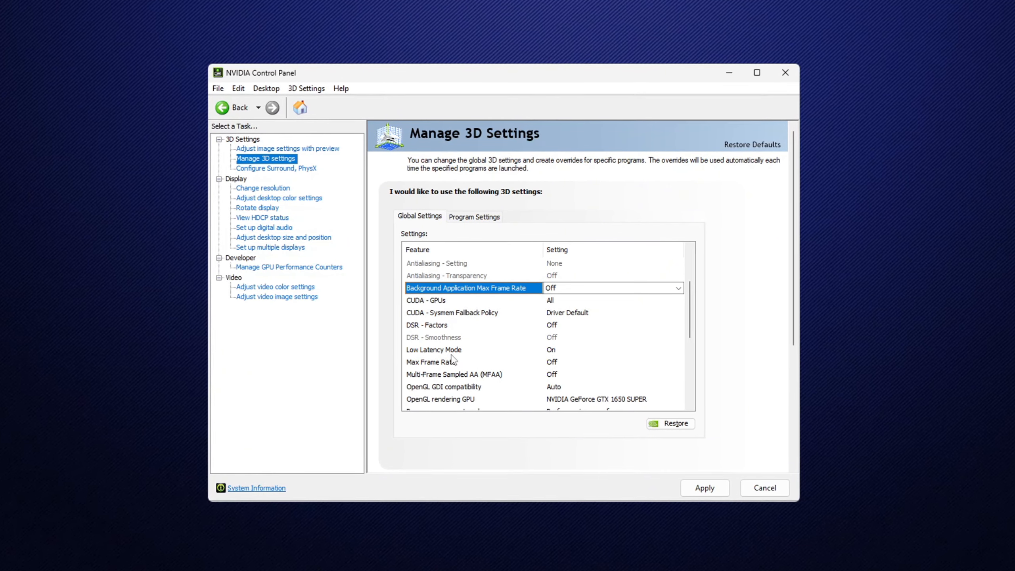
pyautogui.click(548, 350)
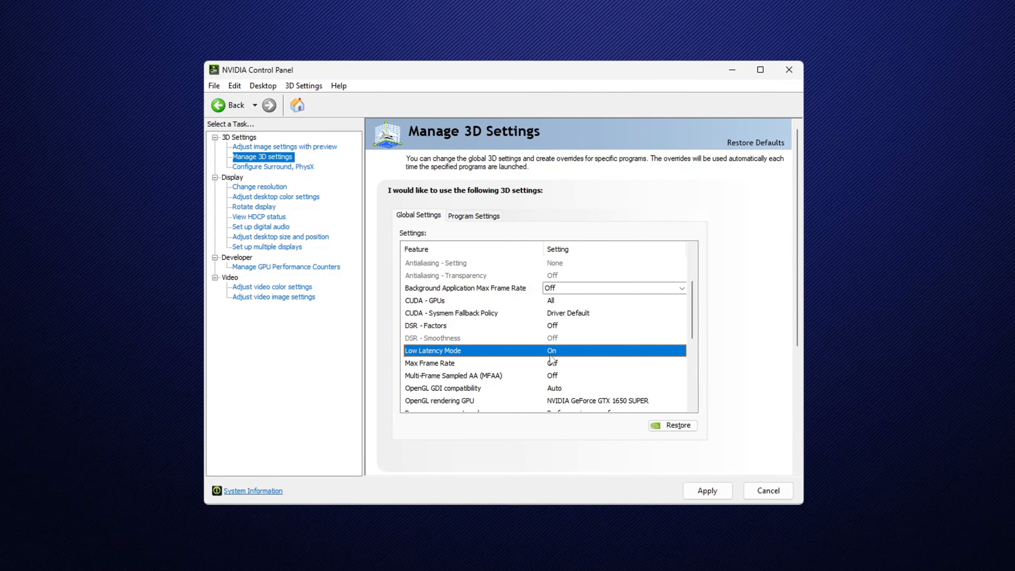
pyautogui.click(548, 350)
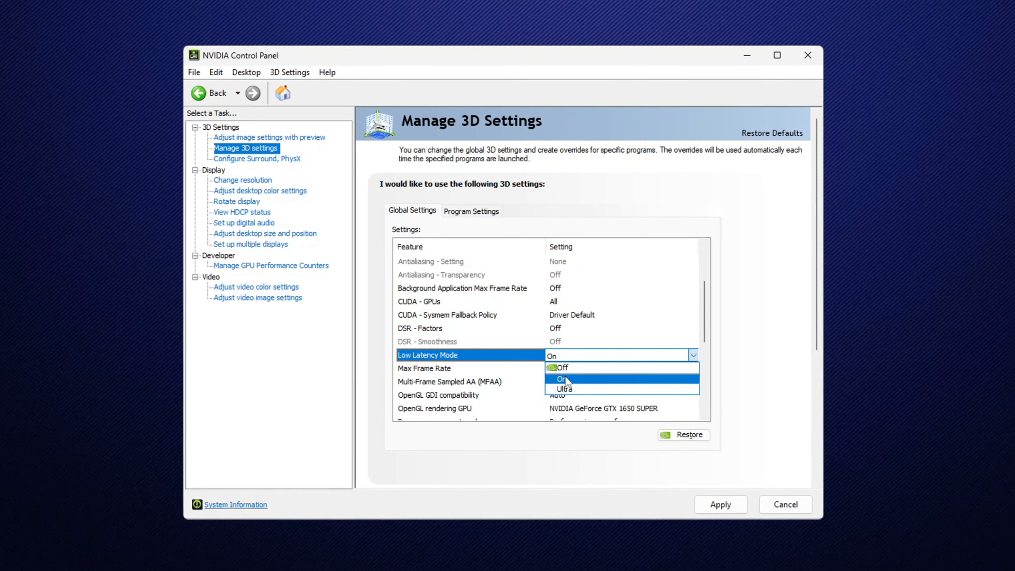
pyautogui.click(564, 378)
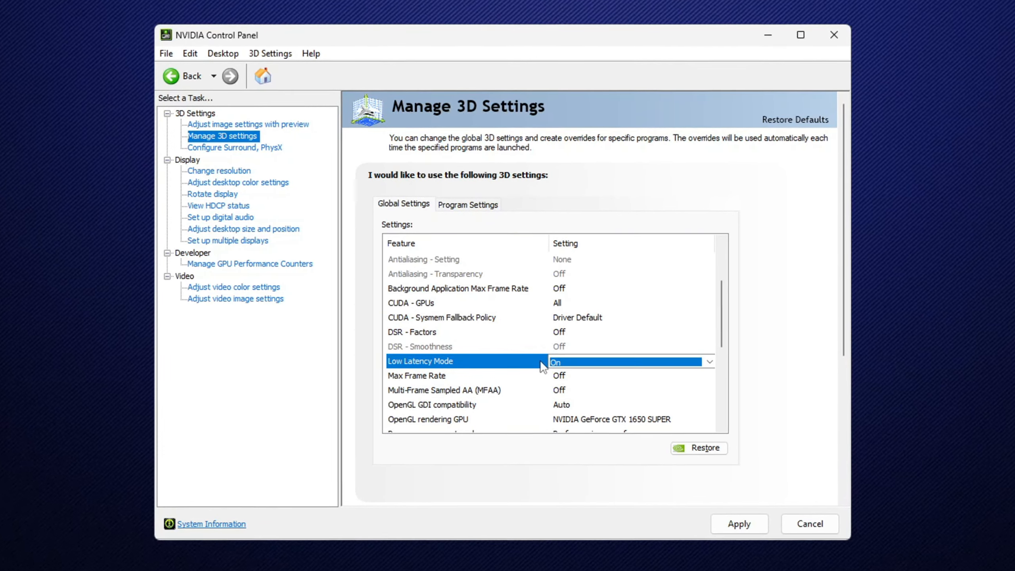
# Step: Check the global Max Frame Rate and Multi-Frame Sampled AA (MFAA) settings
pyautogui.click(444, 376)
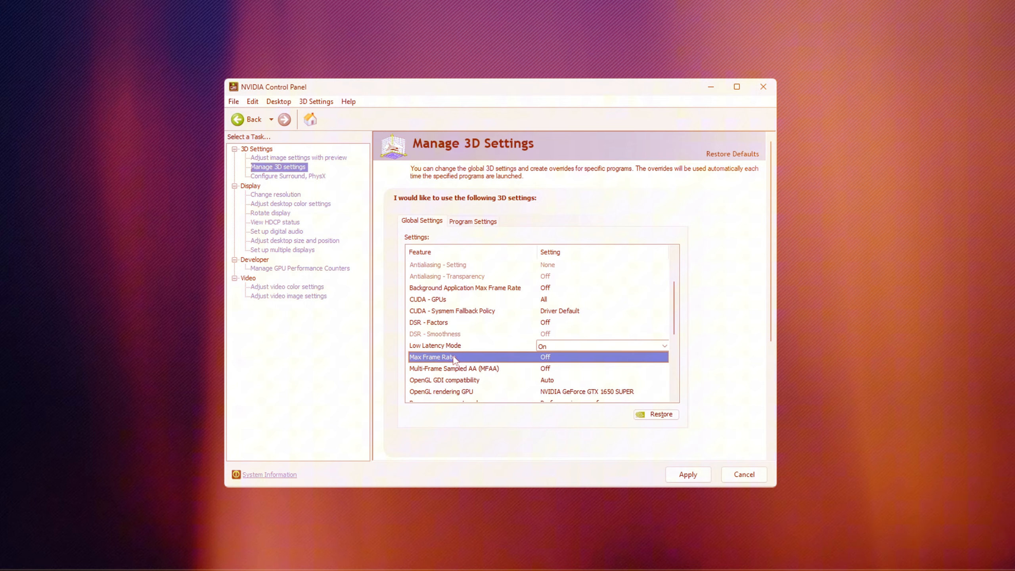
pyautogui.click(544, 357)
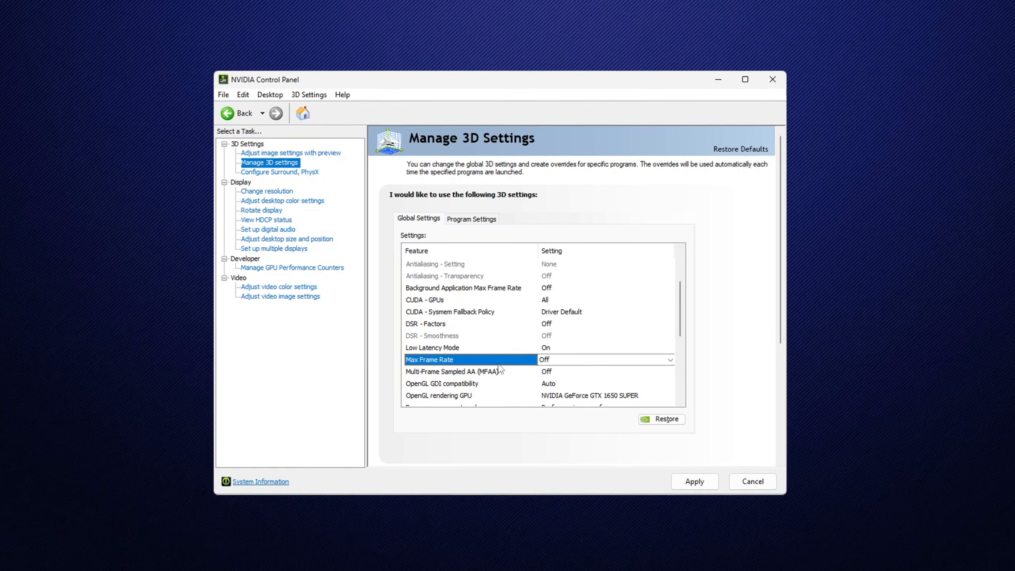
pyautogui.click(463, 373)
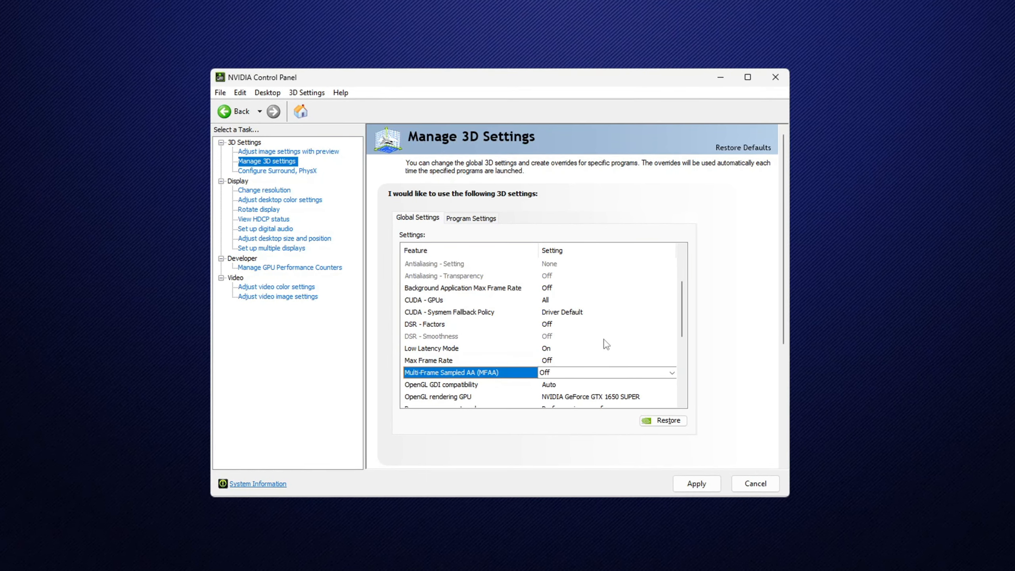
# Step: Check the OpenGL GDI compatibility and OpenGL rendering GPU settings
pyautogui.scroll(-2, 574, 373)
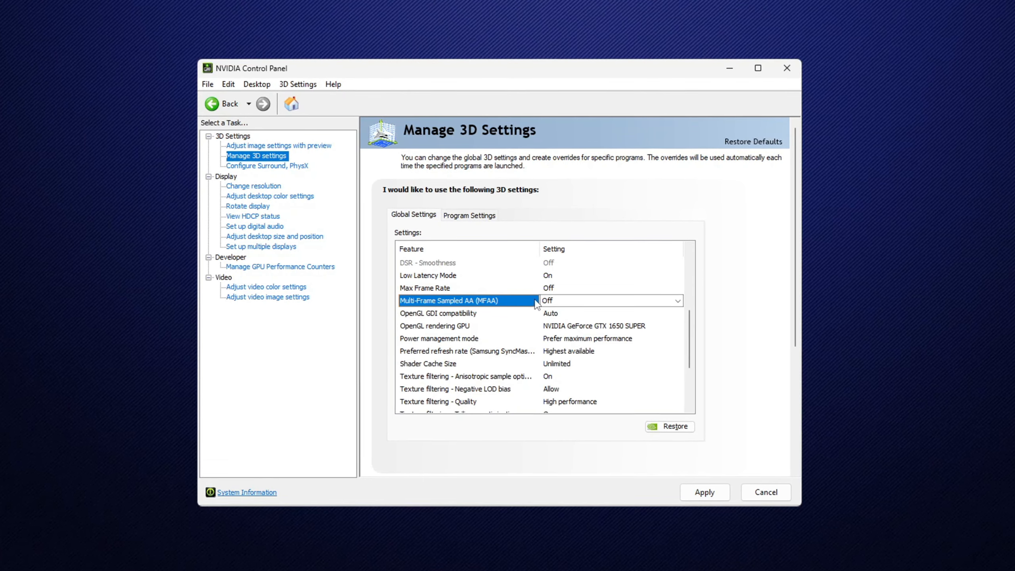
pyautogui.click(420, 317)
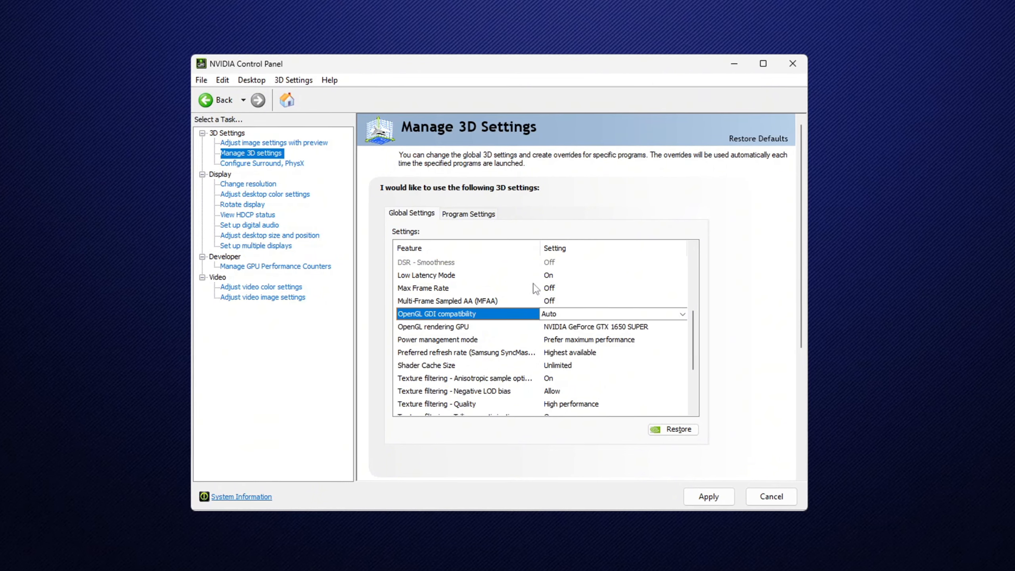
pyautogui.click(470, 327)
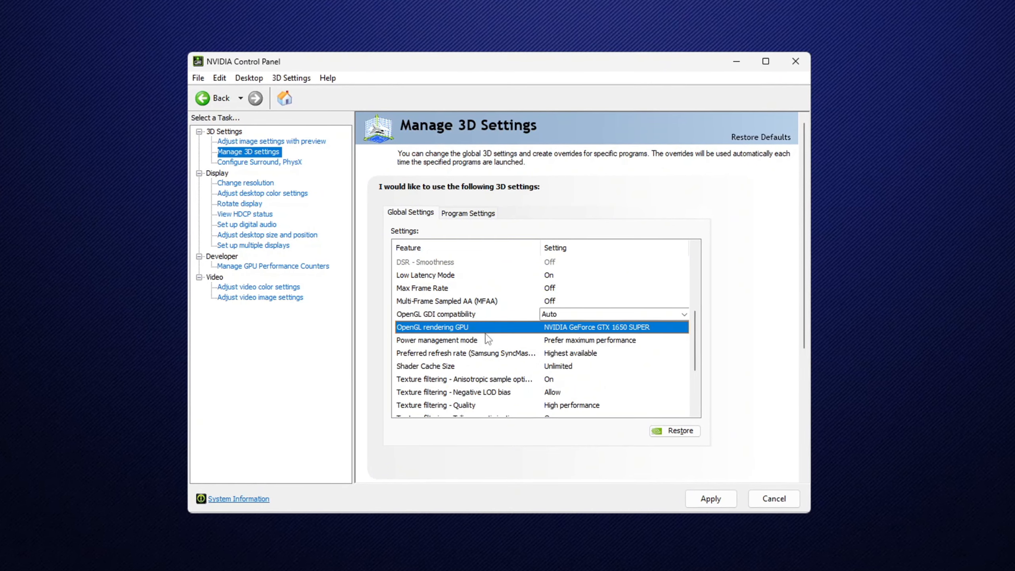
pyautogui.click(568, 351)
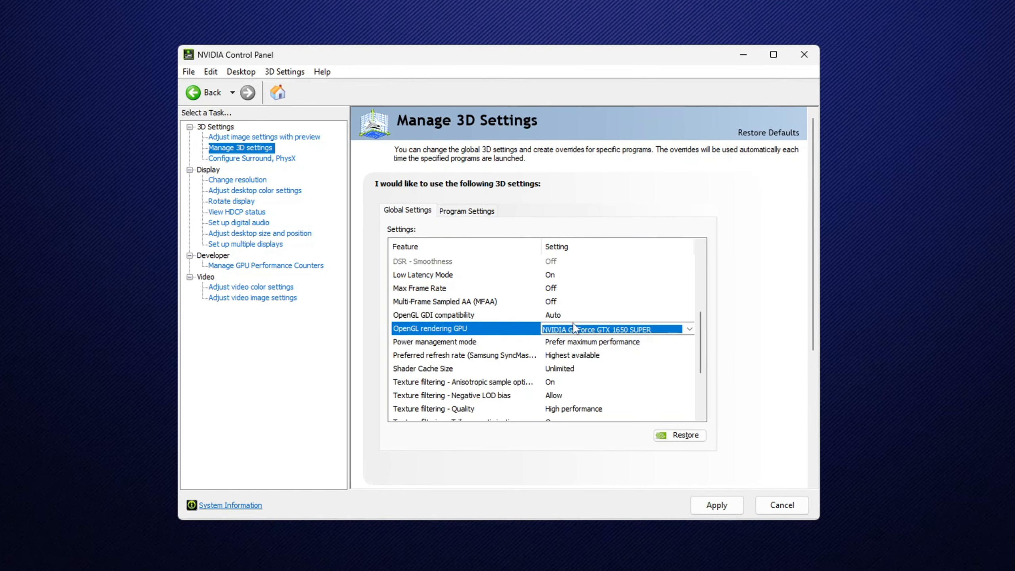
# Step: Check the Power management mode and Preferred refresh rate settings
pyautogui.click(471, 344)
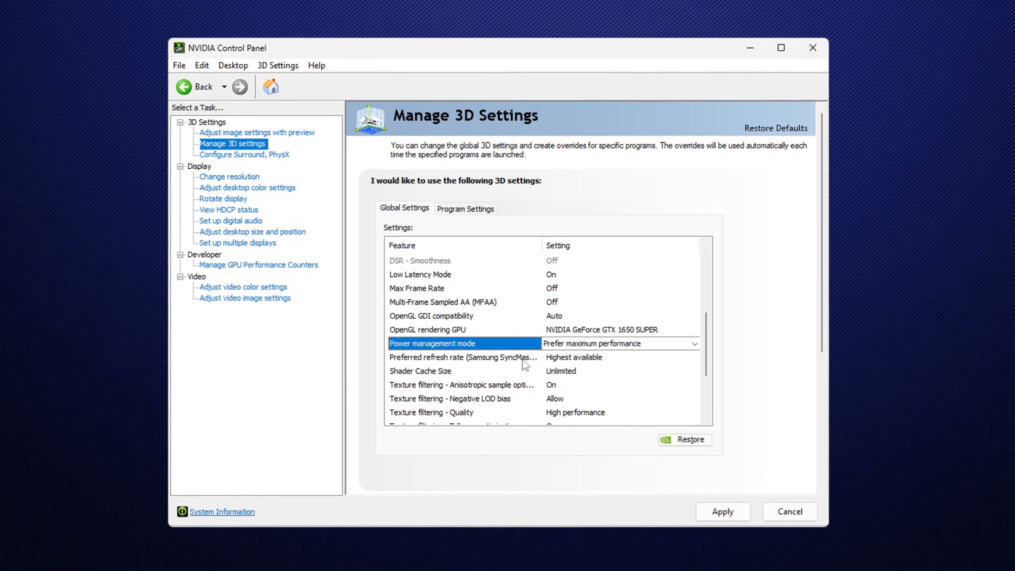
pyautogui.click(588, 346)
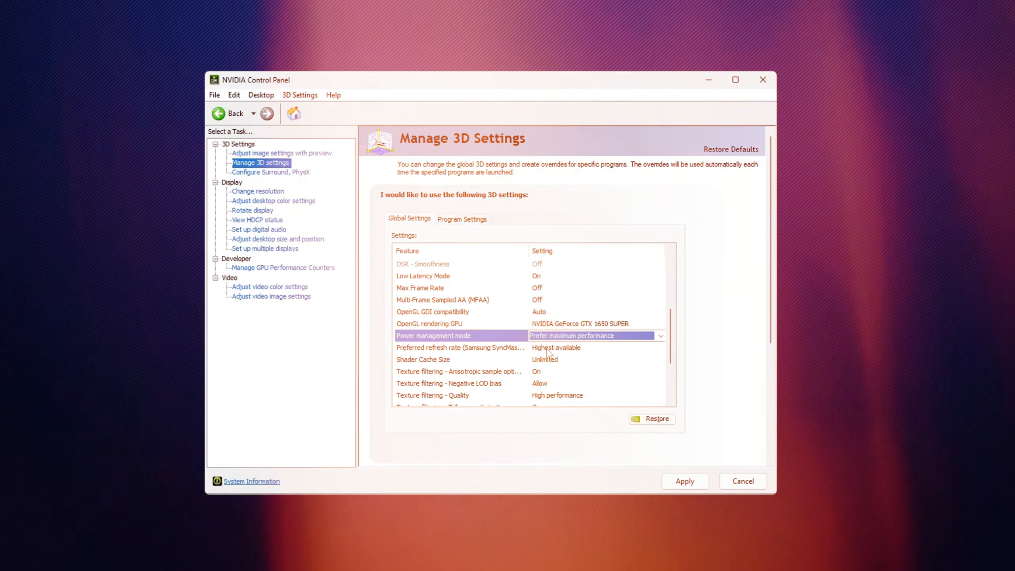
pyautogui.click(547, 348)
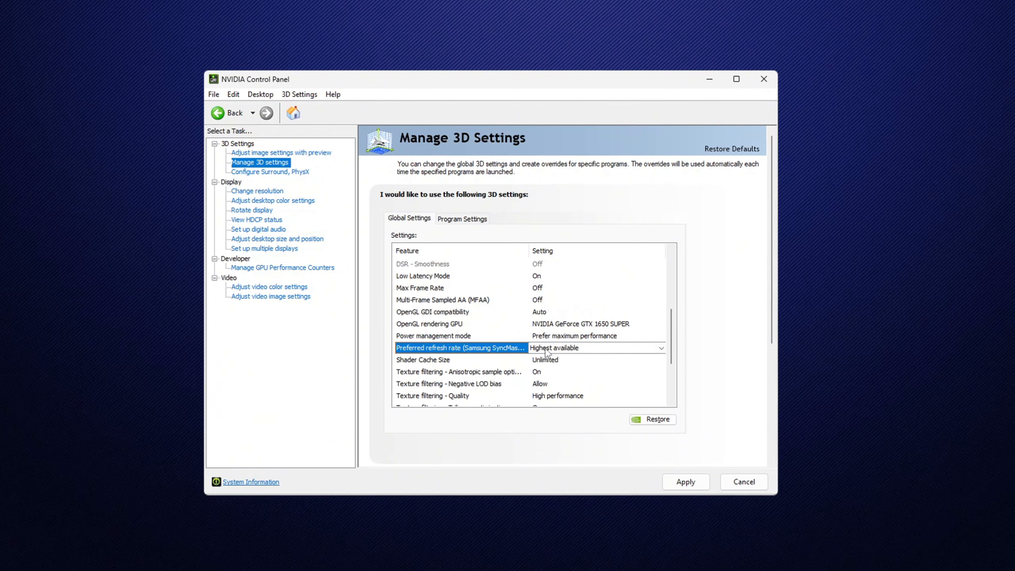
pyautogui.click(546, 348)
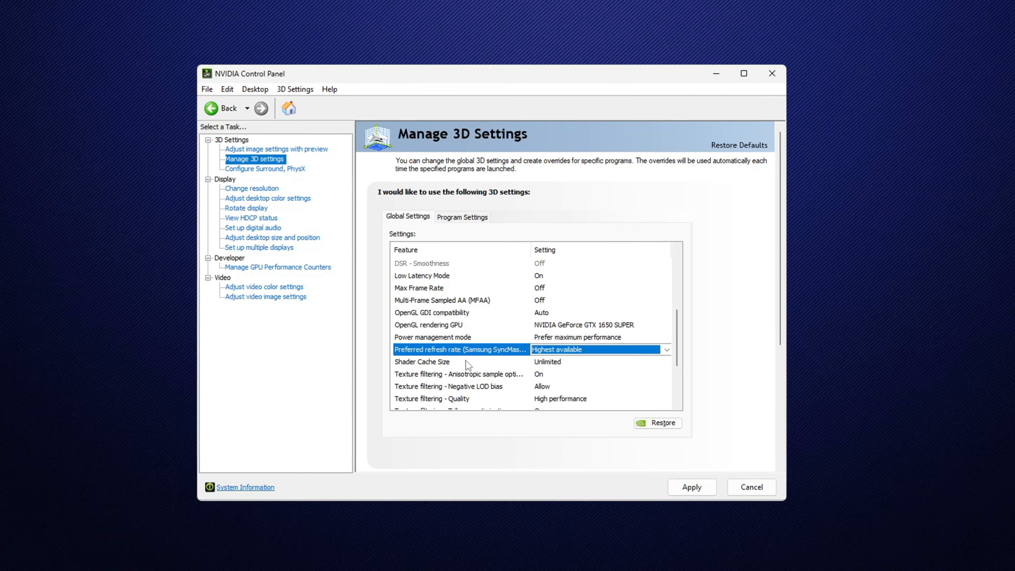
# Step: Set Shader Cache Size to Unlimited in the global 3D settings
pyautogui.click(440, 362)
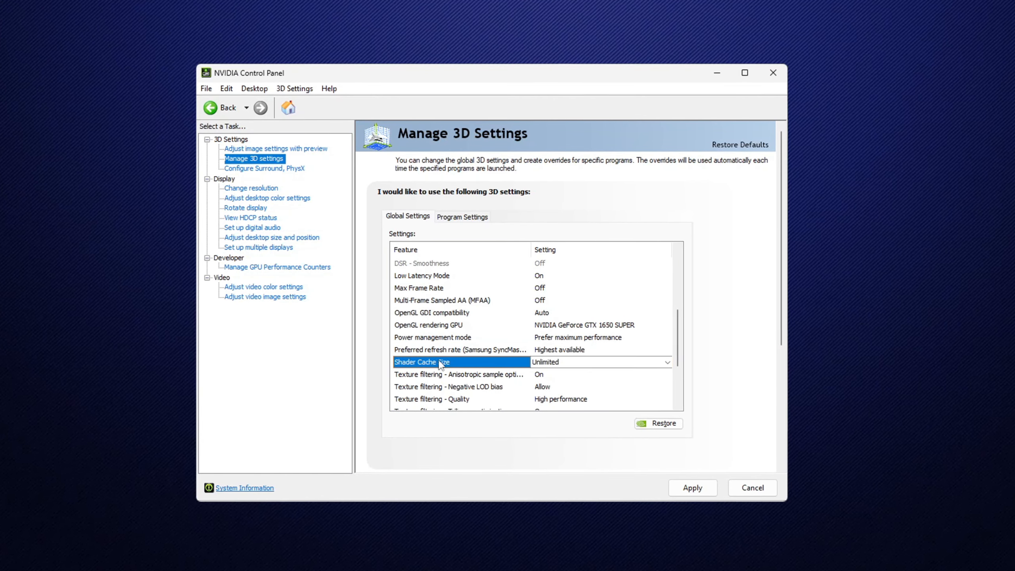
pyautogui.click(542, 362)
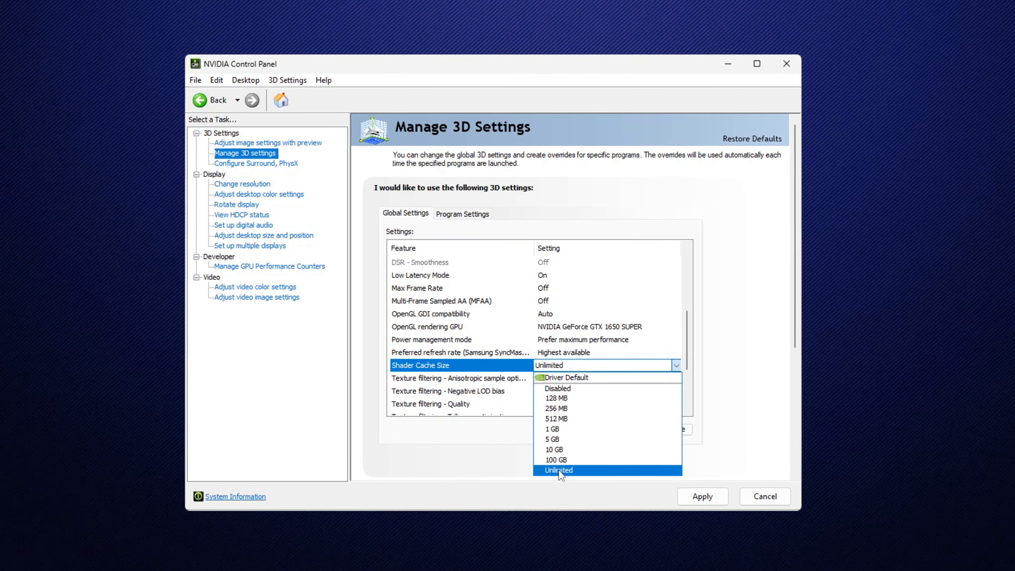
pyautogui.click(559, 471)
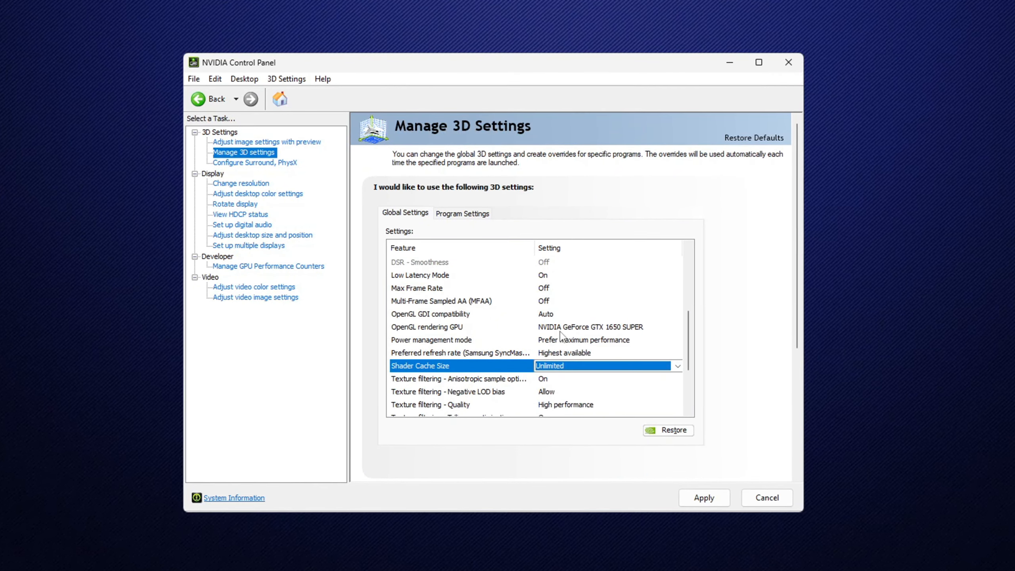
# Step: Check the texture filtering settings for Anisotropic sample optimization and Negative LOD bias
pyautogui.scroll(-1, 561, 336)
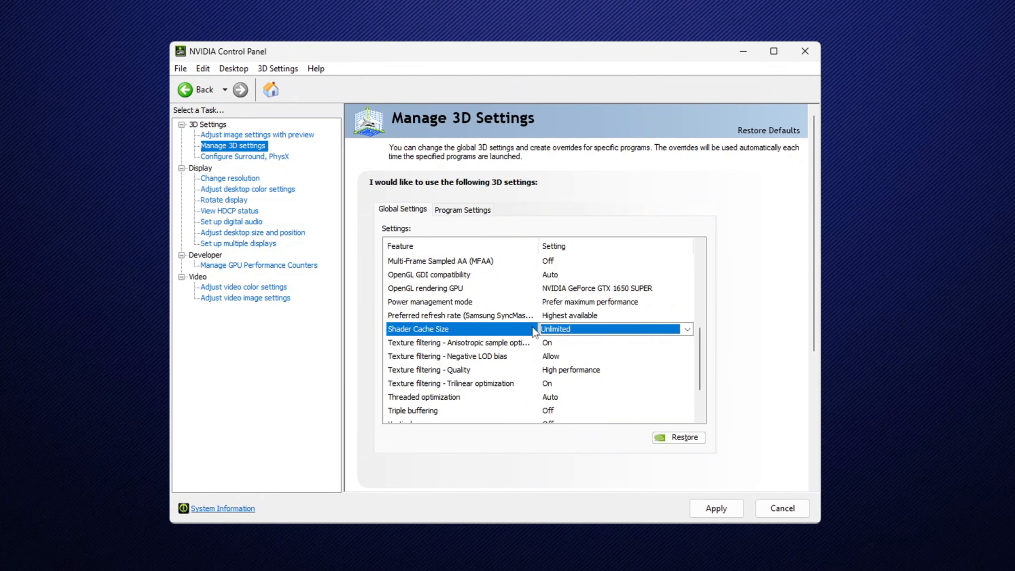
pyautogui.click(386, 343)
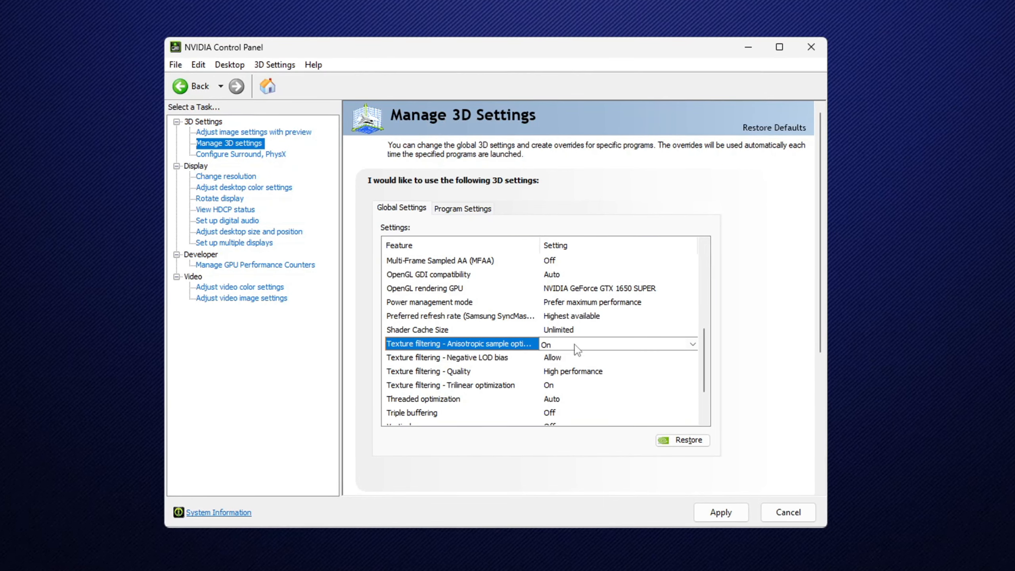
pyautogui.click(447, 359)
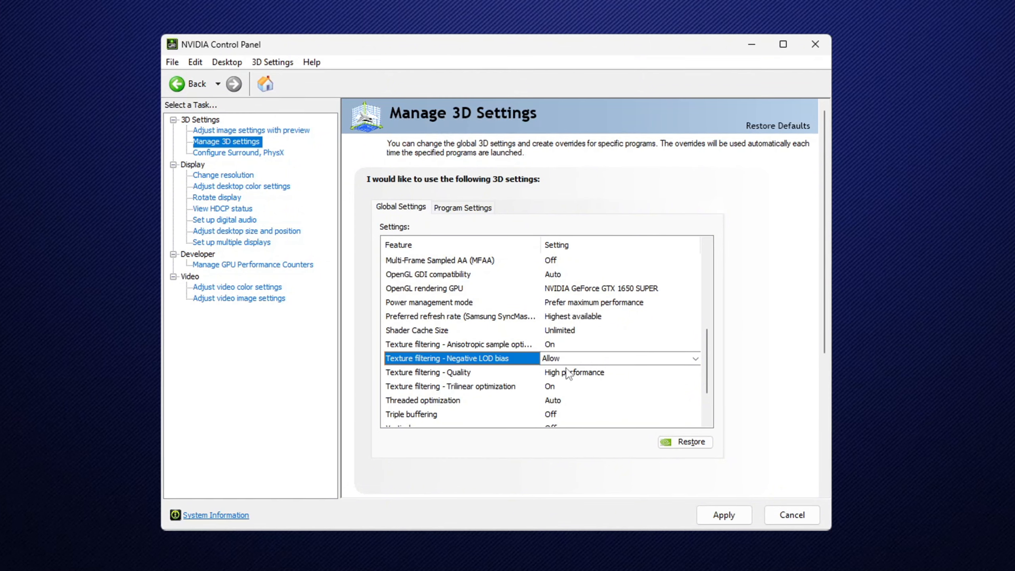
# Step: Set Texture filtering - Quality to High performance in the global 3D settings
pyautogui.click(423, 374)
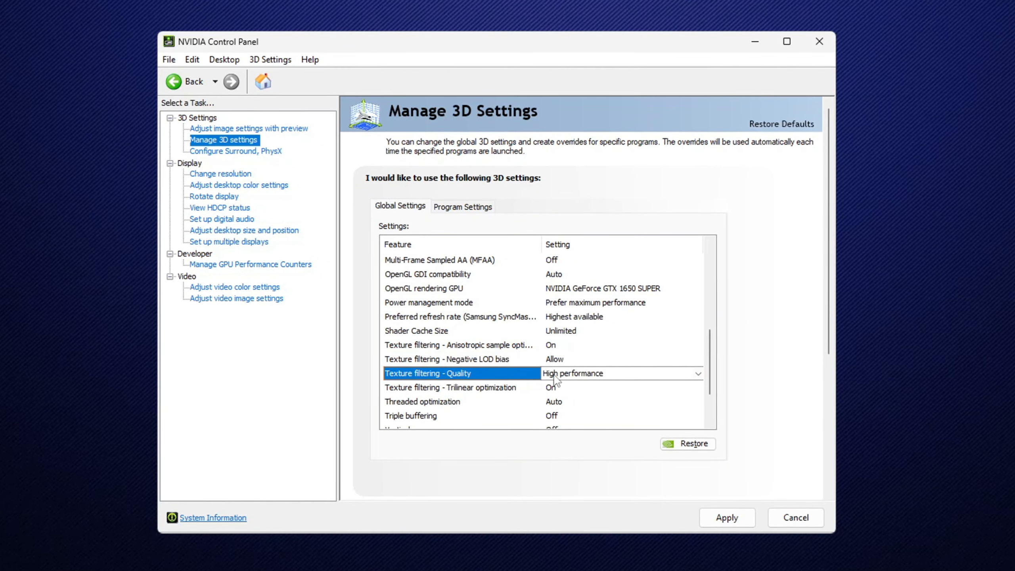
pyautogui.click(584, 374)
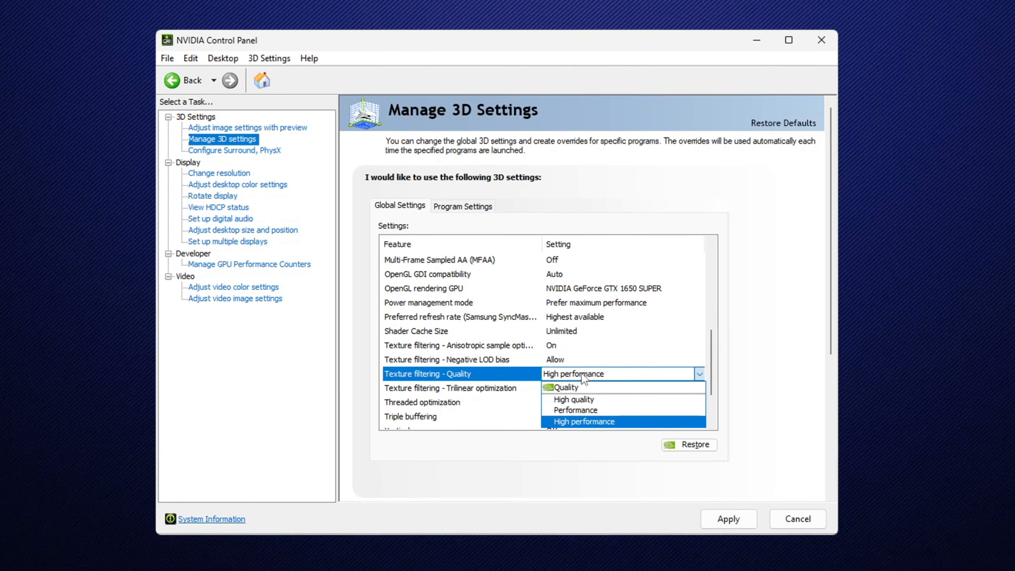
pyautogui.click(574, 423)
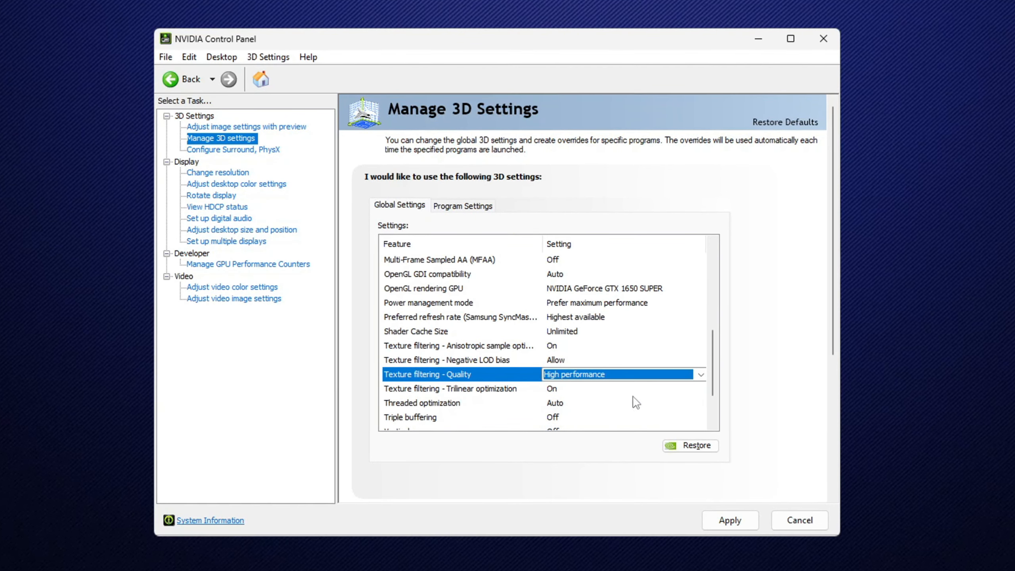
# Step: Set Threaded optimization to Auto and check the Triple buffering setting
pyautogui.scroll(-2, 559, 352)
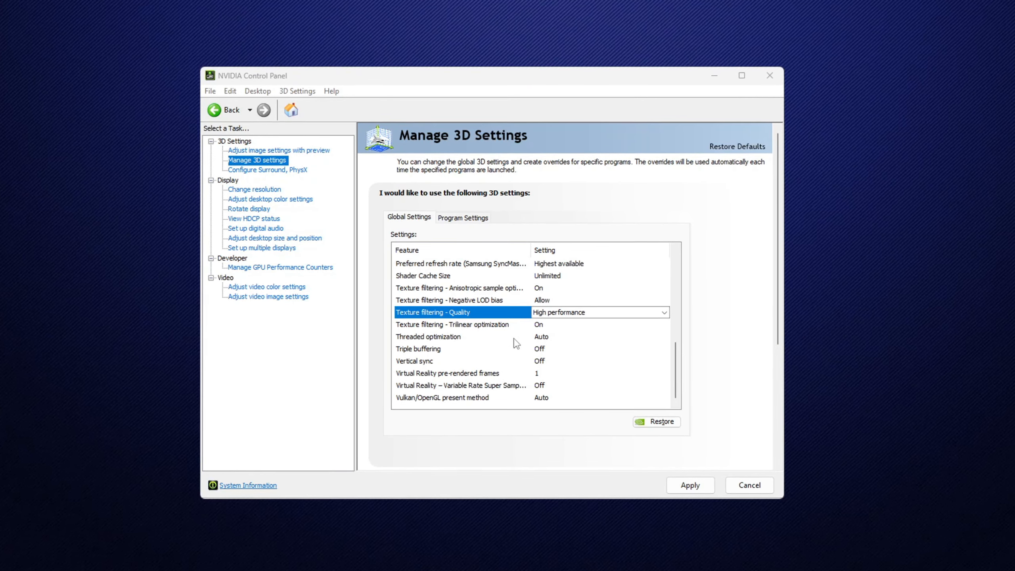
pyautogui.click(542, 337)
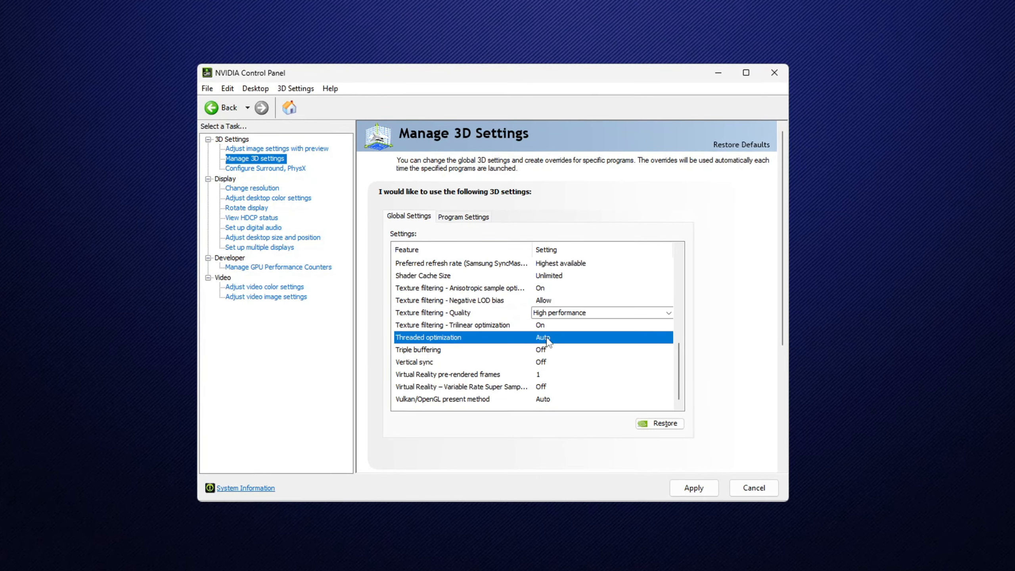
pyautogui.click(544, 336)
pyautogui.click(546, 350)
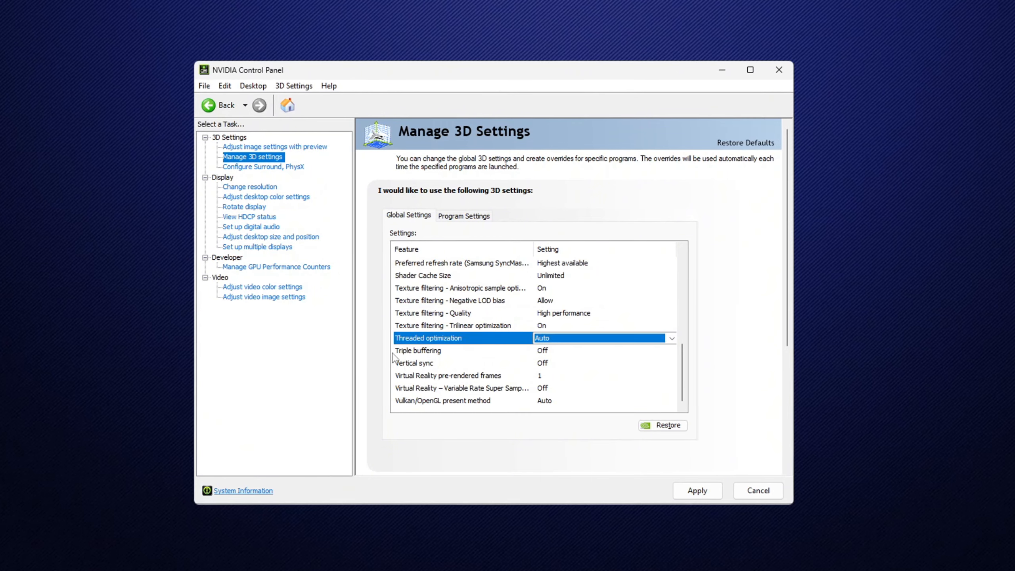
pyautogui.click(439, 351)
pyautogui.click(535, 354)
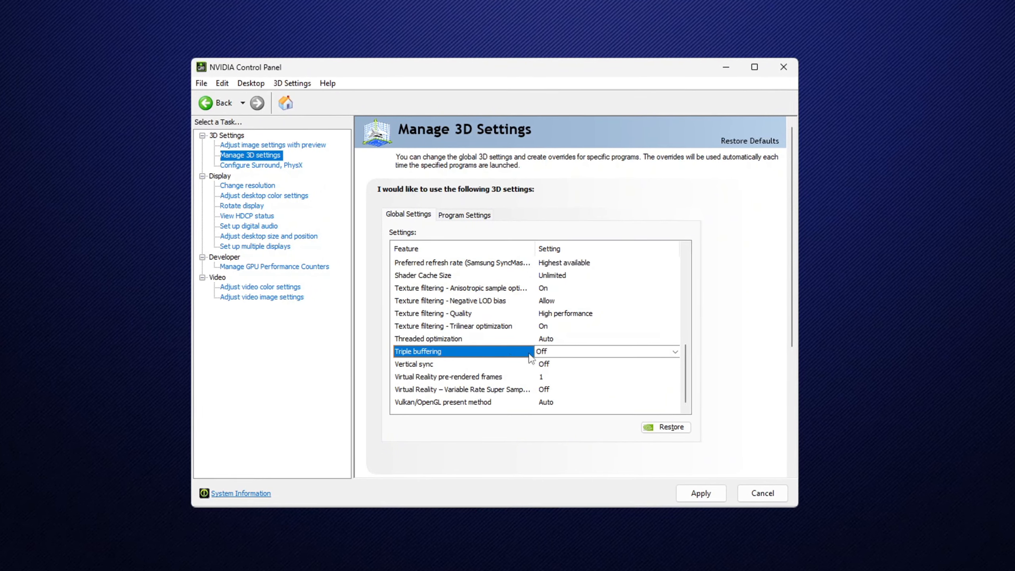
# Step: Set Vertical sync to Off in the global 3D settings
pyautogui.click(551, 365)
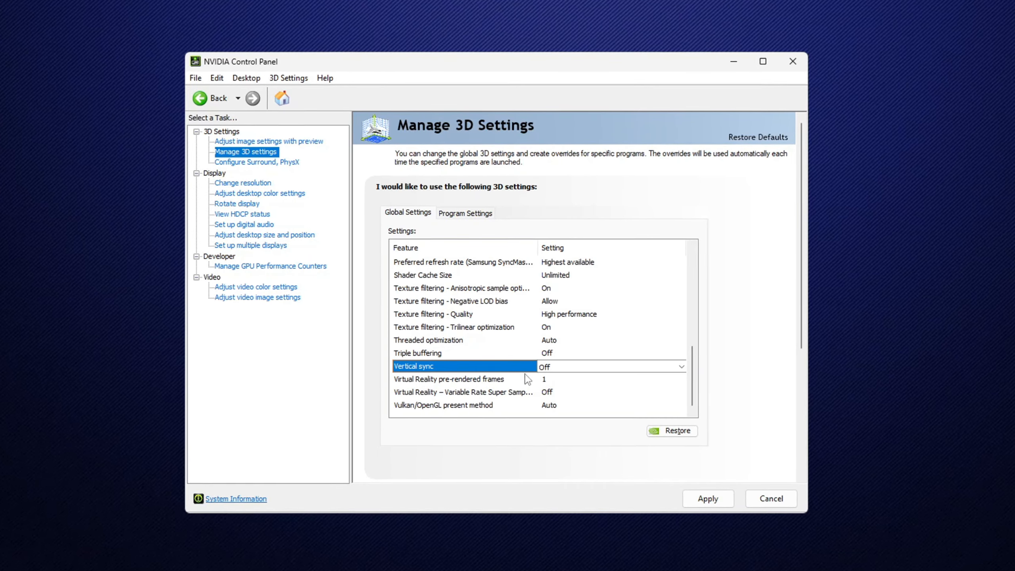
pyautogui.click(577, 367)
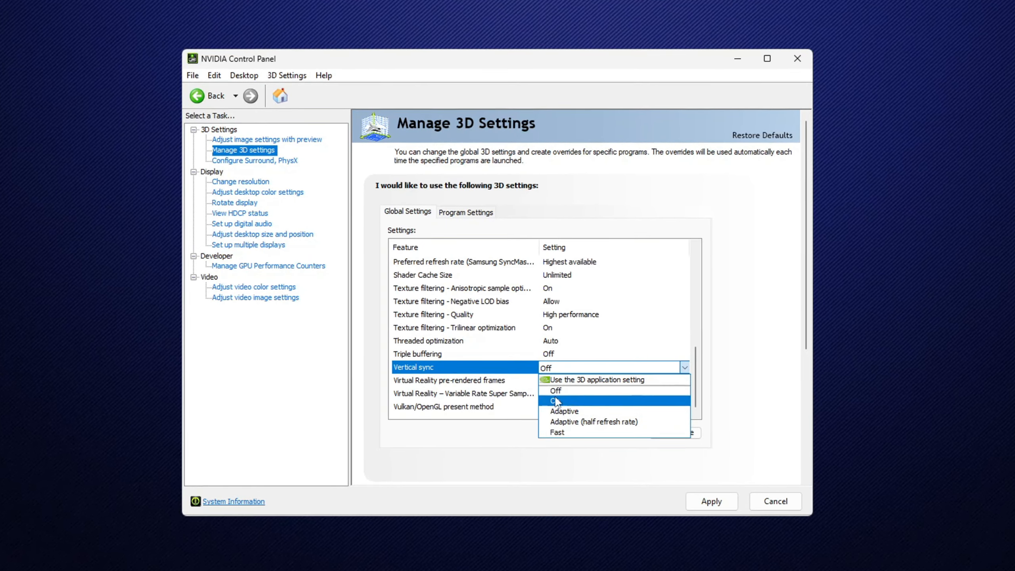
pyautogui.click(589, 369)
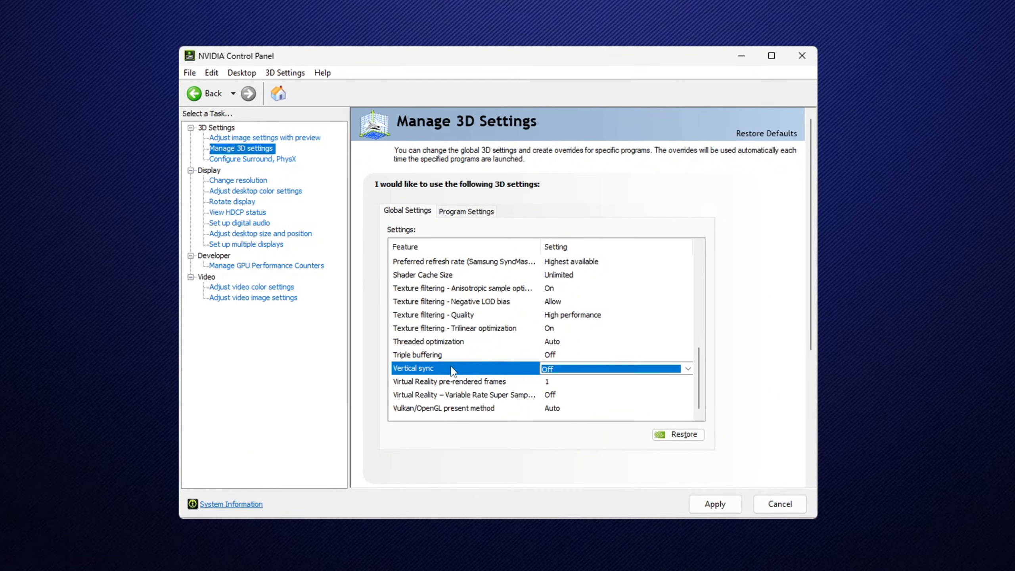
# Step: Check the Virtual Reality variable rate supersampling and Vulkan/OpenGL present method settings, and apply the global 3D settings
pyautogui.click(588, 395)
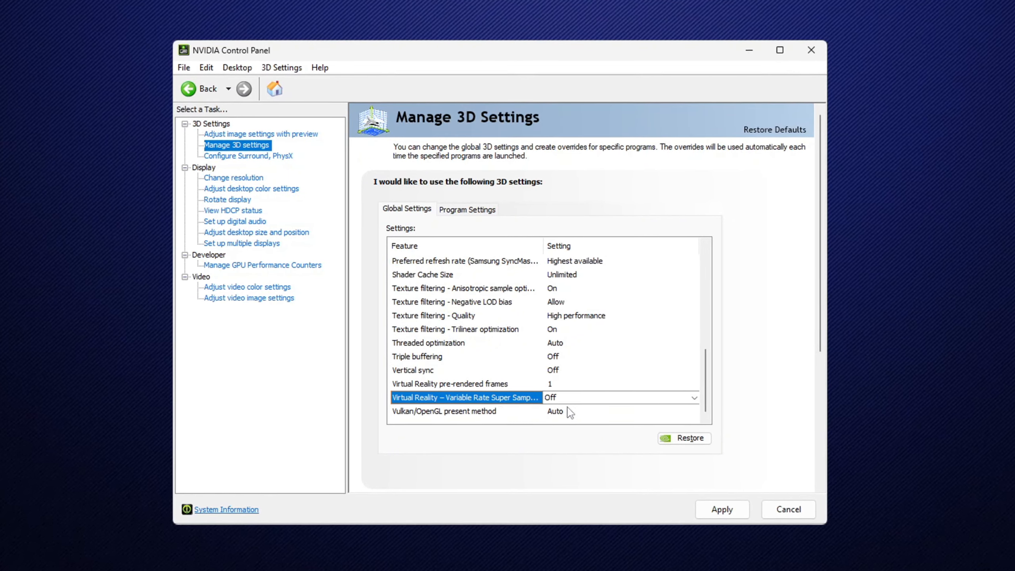
pyautogui.click(525, 411)
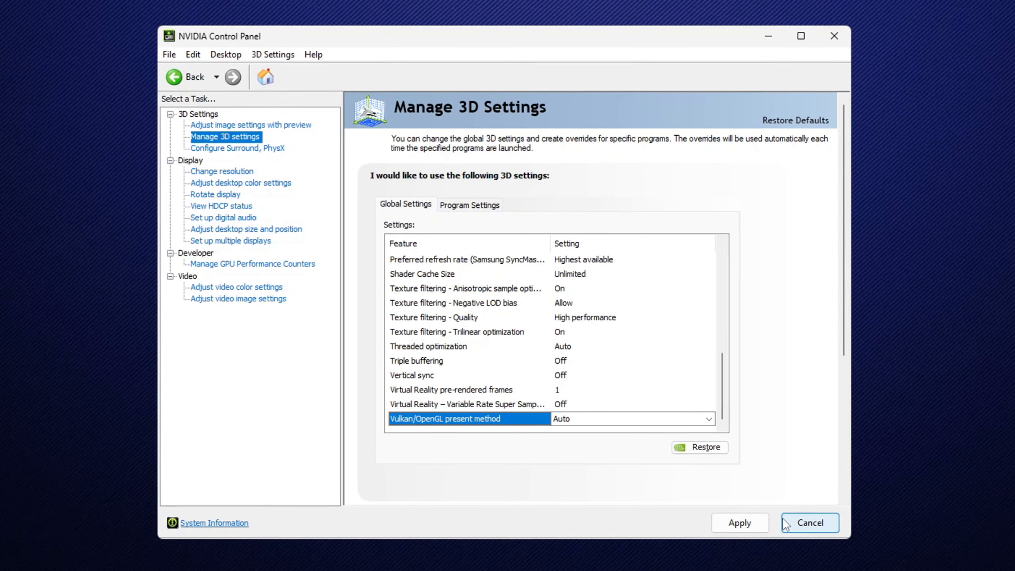
pyautogui.click(762, 521)
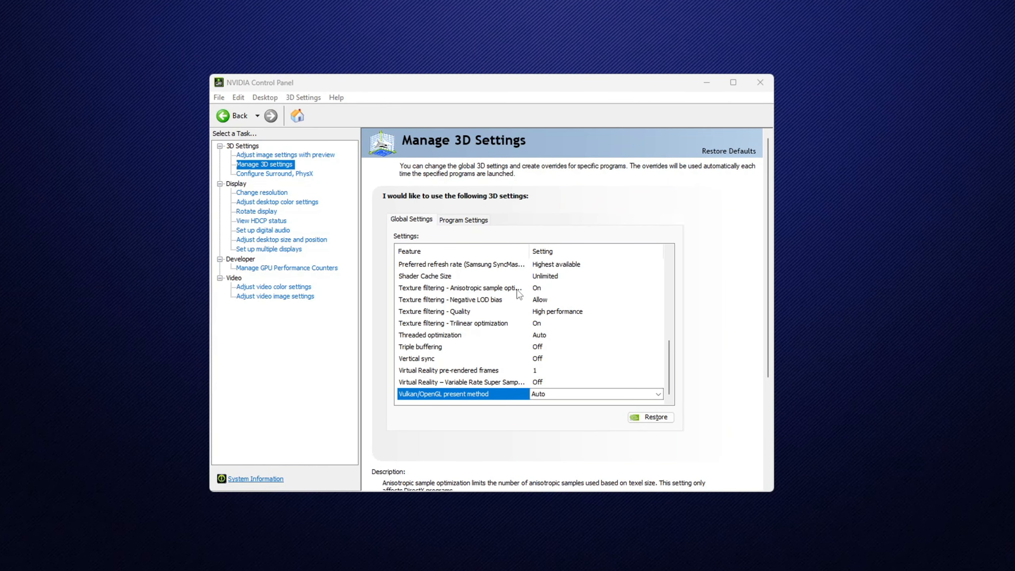
# Step: Open the GPU performance counter access options and check the Enable Developer Settings and GPU activity icon options
pyautogui.click(287, 267)
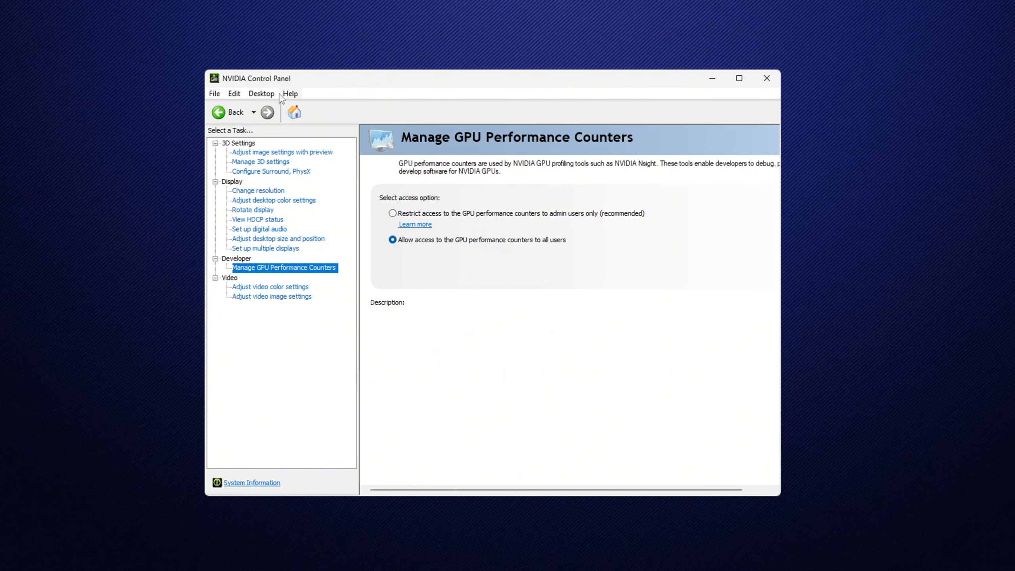
pyautogui.click(277, 95)
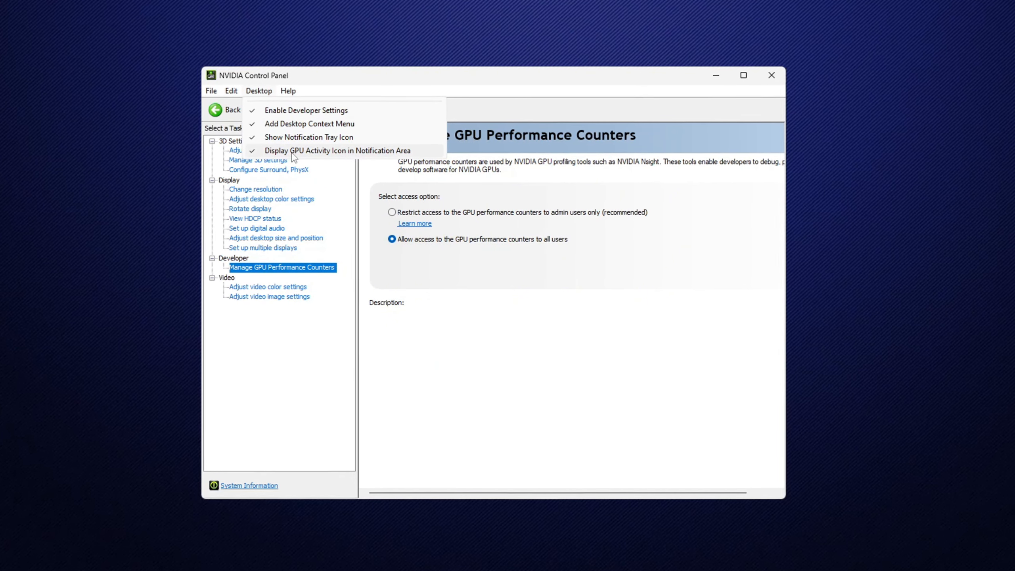
pyautogui.click(324, 153)
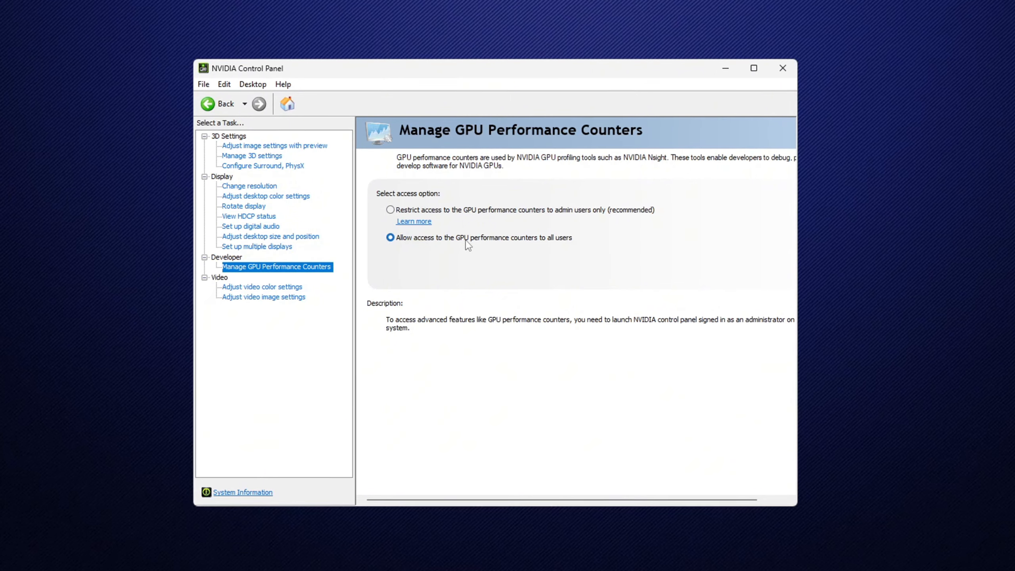
# Step: Set the desktop color depth to Highest (32-bit) in the display resolution settings
pyautogui.click(252, 187)
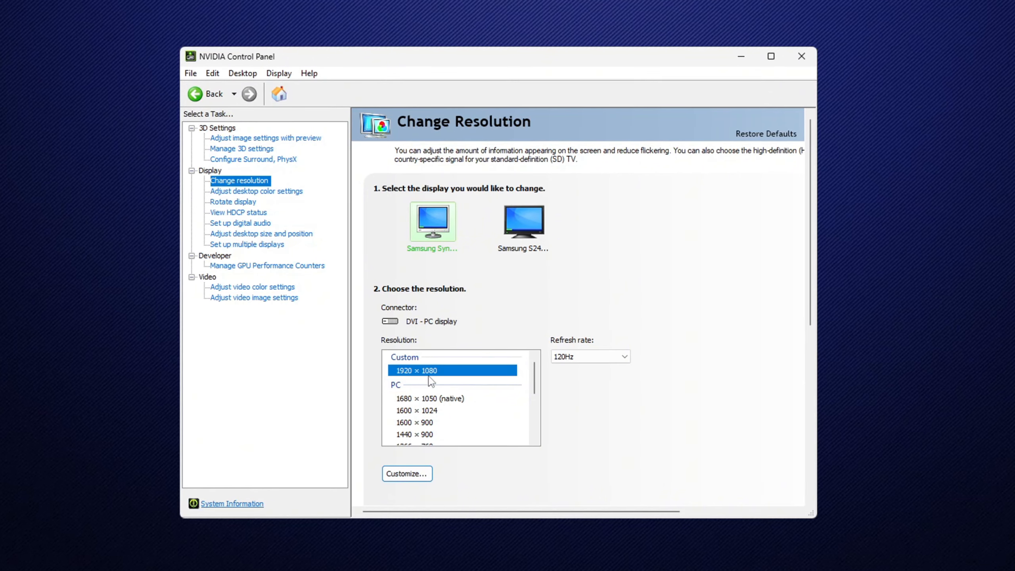
pyautogui.click(518, 236)
pyautogui.scroll(-5, 611, 416)
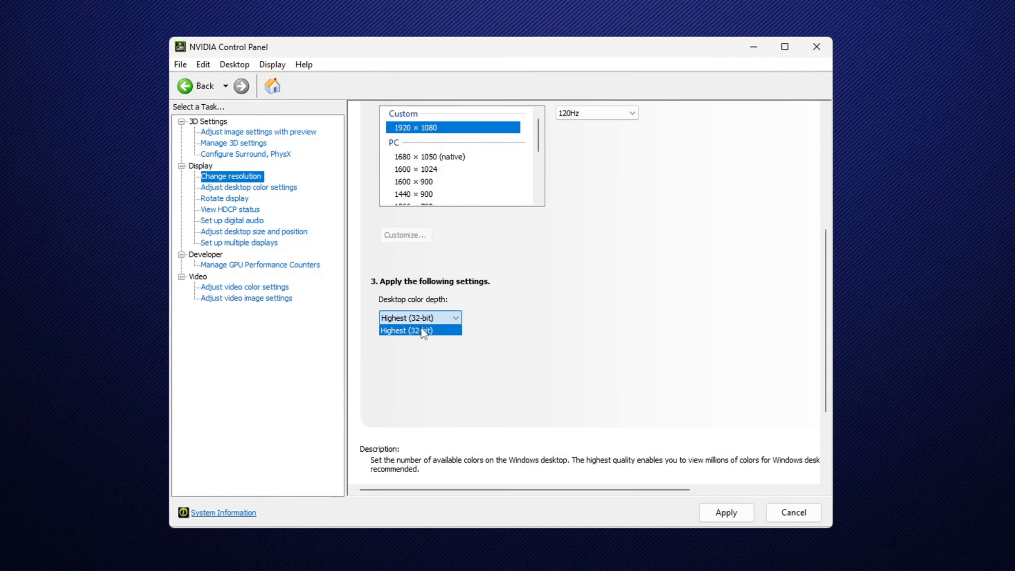
pyautogui.click(422, 331)
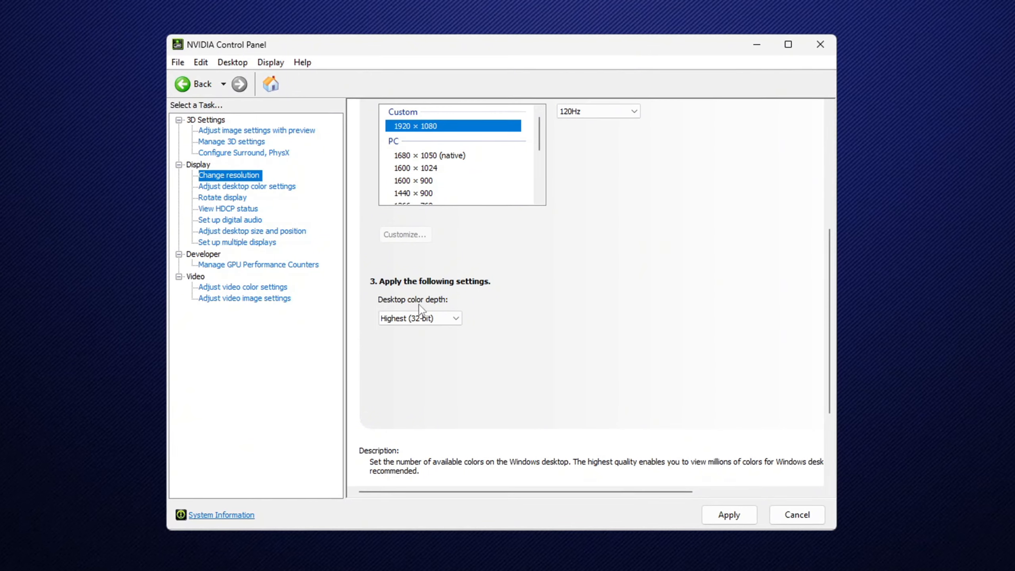
pyautogui.click(392, 320)
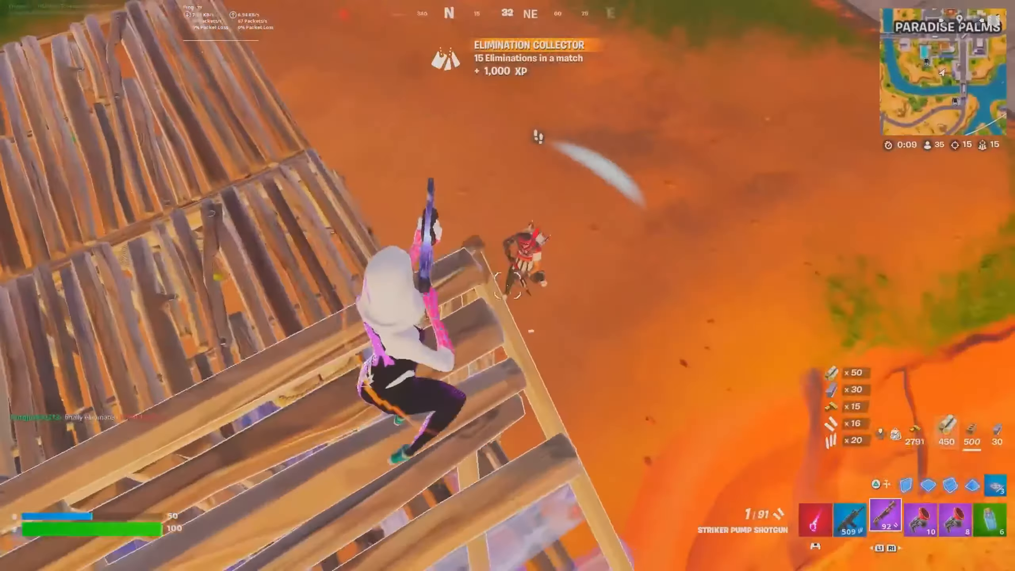